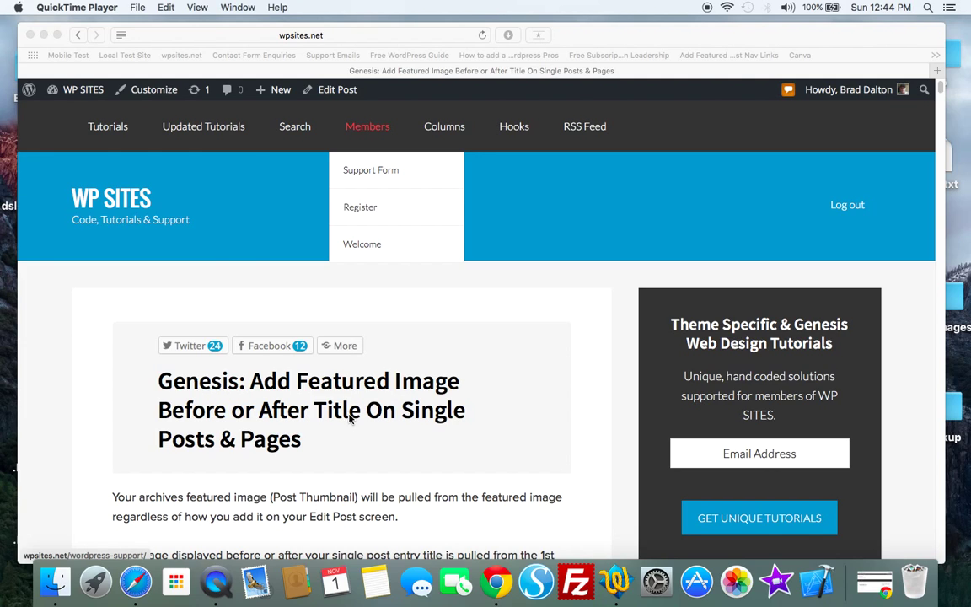
Scroll Safari's featured-image tutorial down to the comment with a reader's pasted code.
left_click(307, 383)
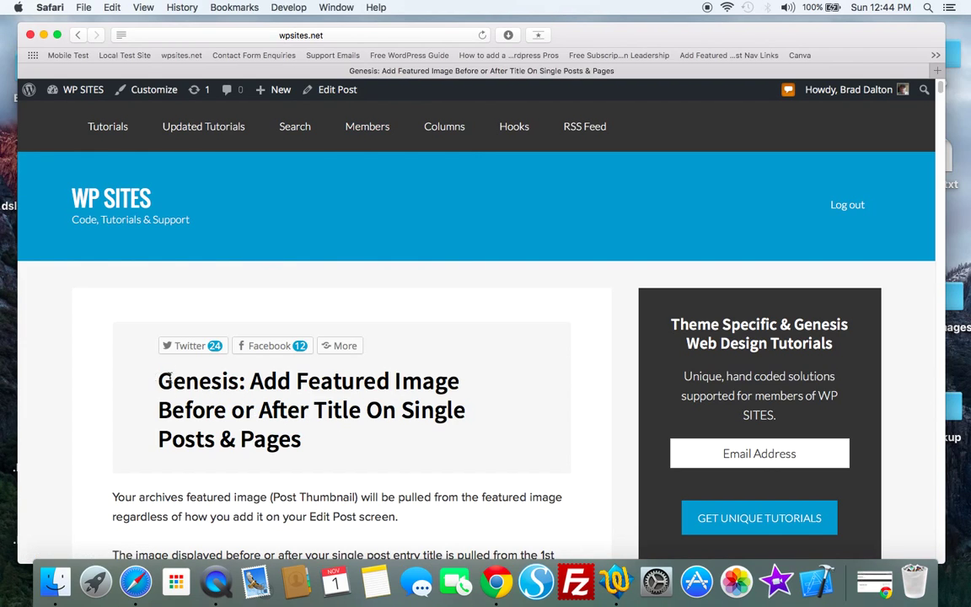
left_click_drag(149, 380, 311, 440)
left_click(343, 450)
left_click_drag(938, 90, 936, 193)
Copy the tutorial's 'Display Featured Image After Title' code snippet.
scroll(935, 193, "down", 1)
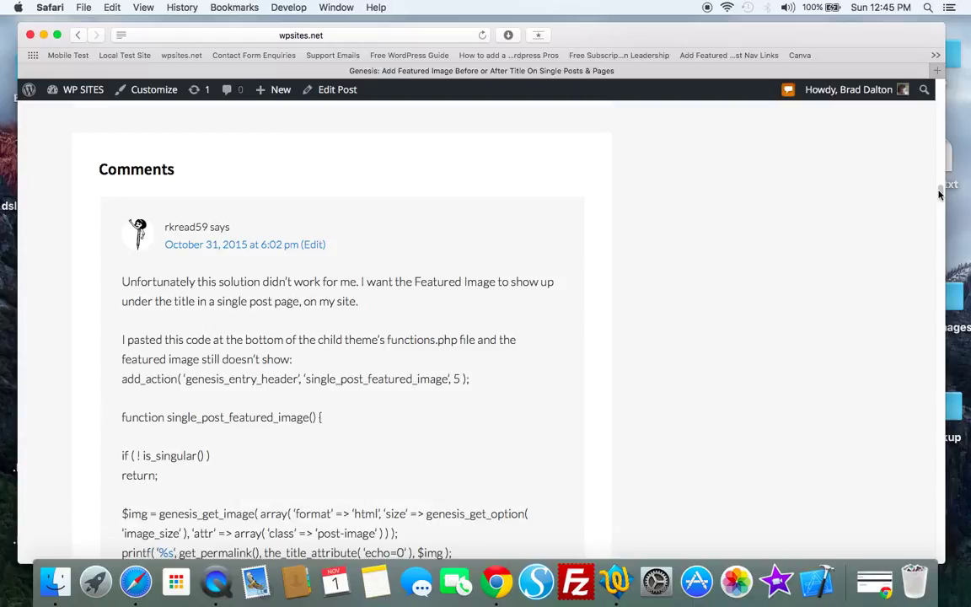
scroll(939, 194, "down", 2)
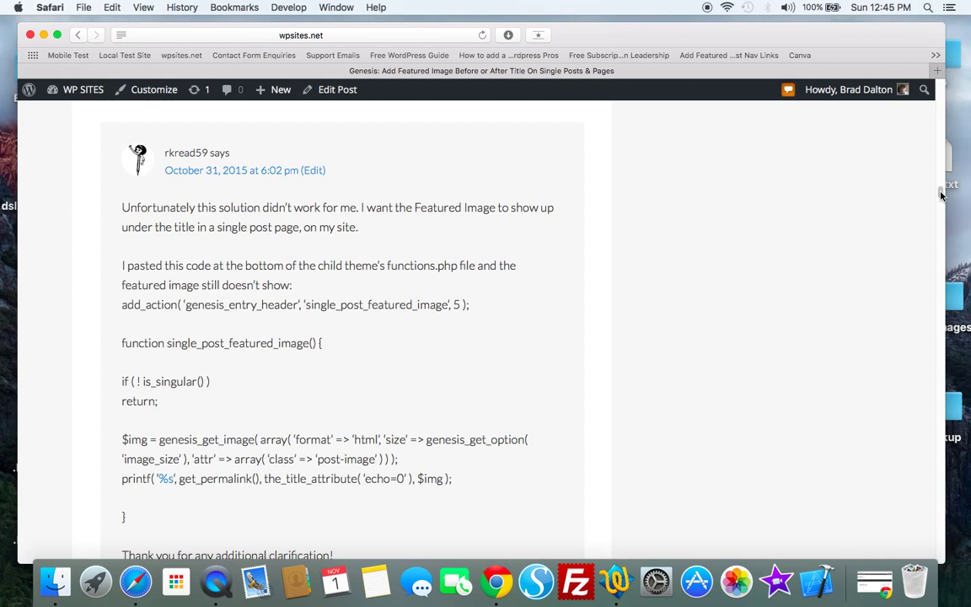
mouse_move(940, 191)
left_mouse_down()
mouse_move(942, 105)
mouse_move(942, 114)
left_mouse_up()
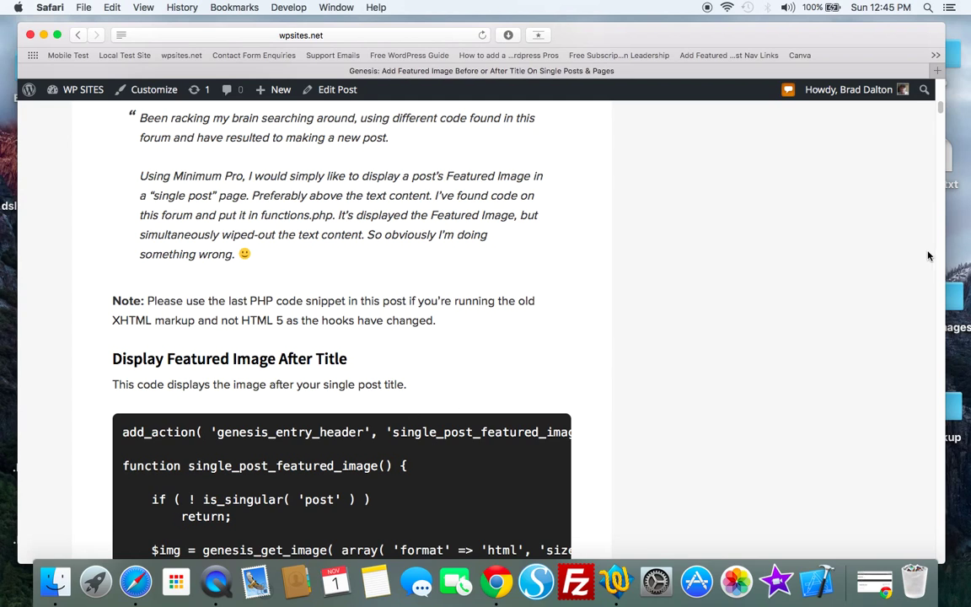
scroll(942, 244, "down", 5)
scroll(936, 120, "up", 5)
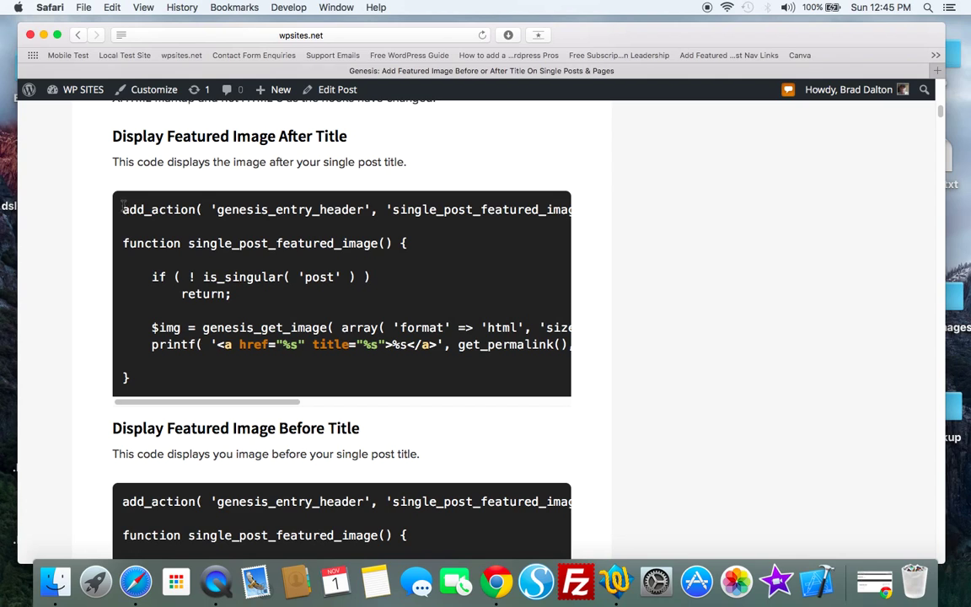
left_click_drag(123, 204, 129, 379)
right_click(232, 333)
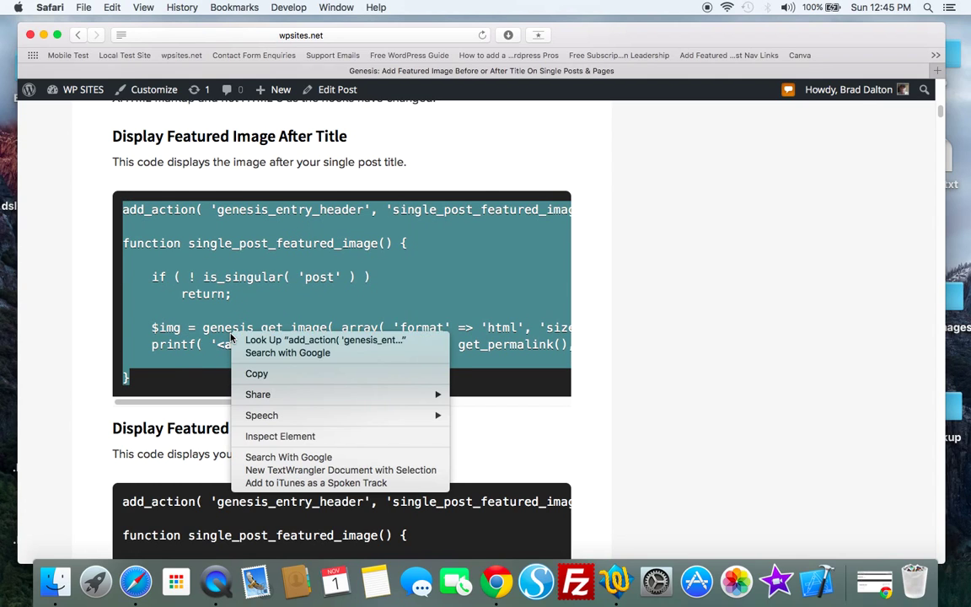
left_click(256, 375)
Minimise the tutorial and open the theme's functions.php in TextWrangler.
left_click(44, 35)
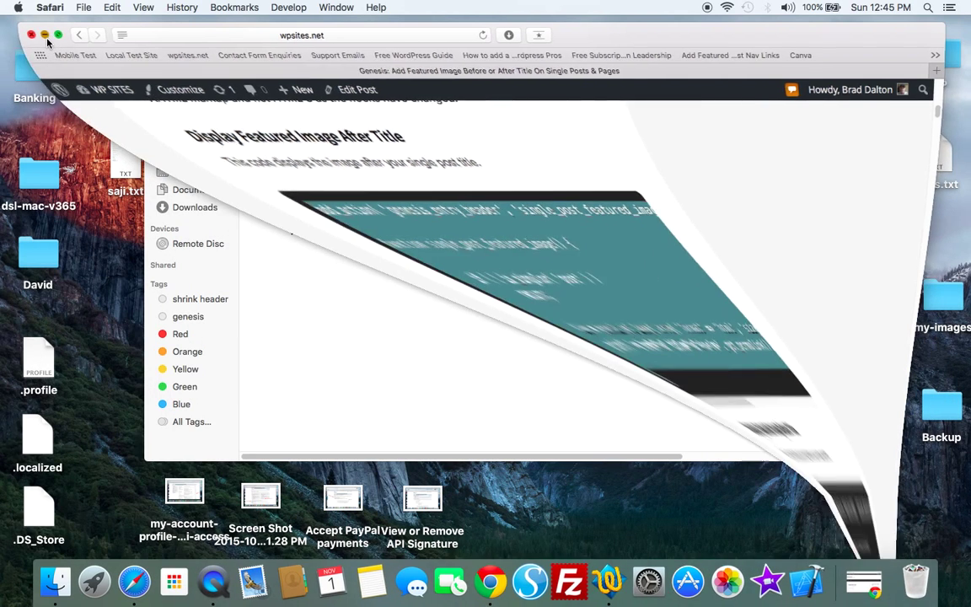
left_click(573, 200)
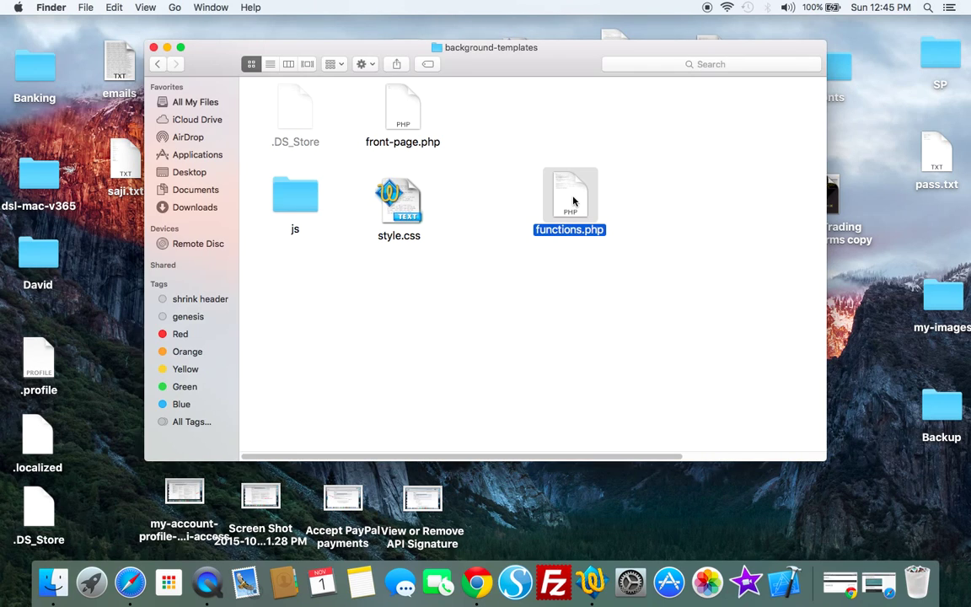
double_click(573, 200)
Paste the After Title snippet at the end of functions.php and save the file.
right_click(87, 355)
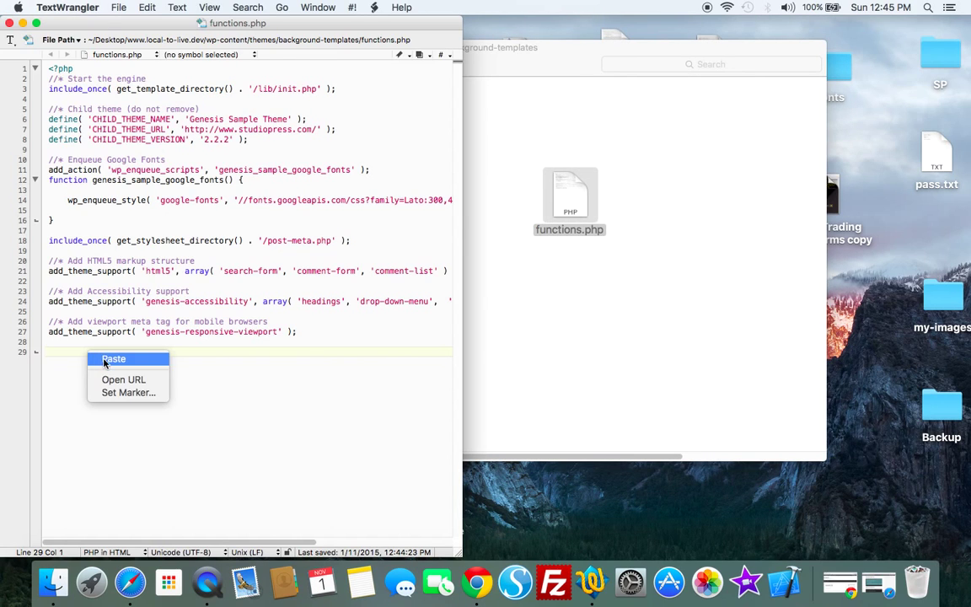
left_click(111, 360)
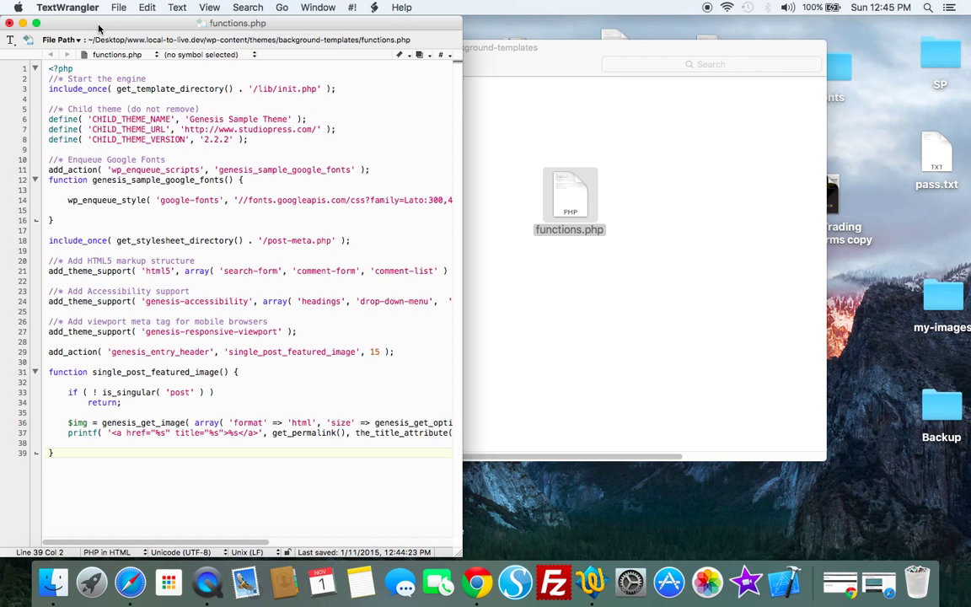
left_click(9, 23)
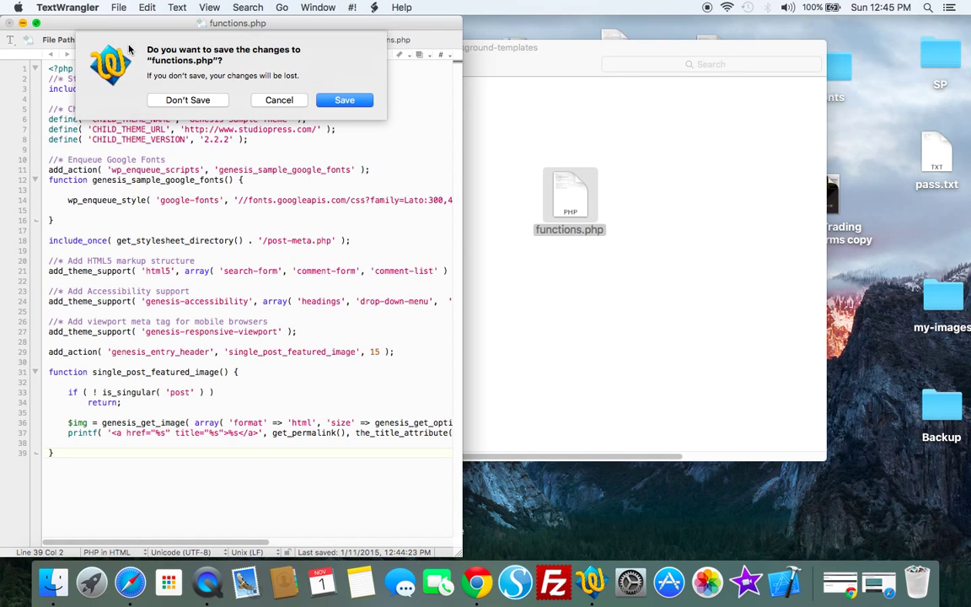
left_click(344, 100)
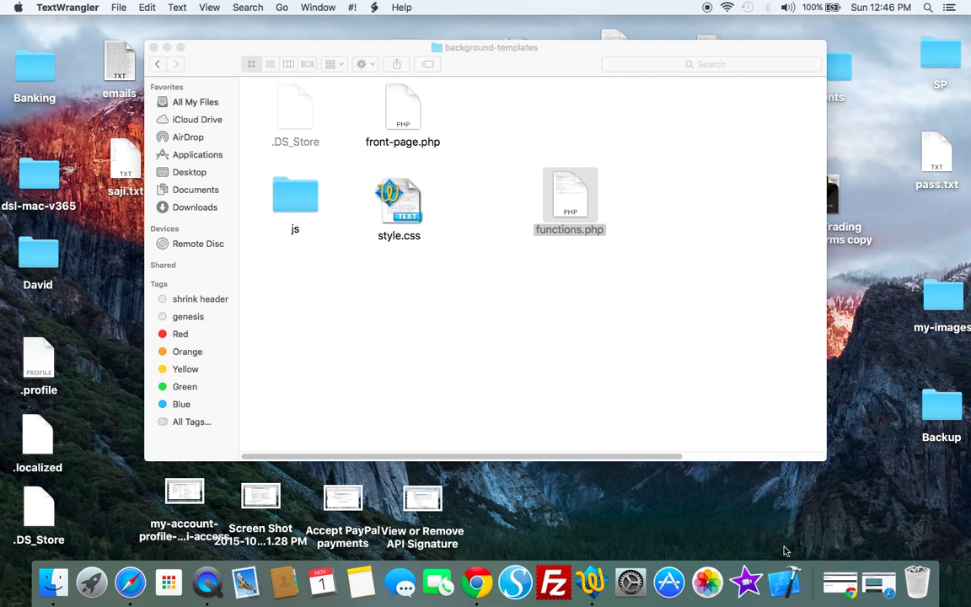
left_click(838, 581)
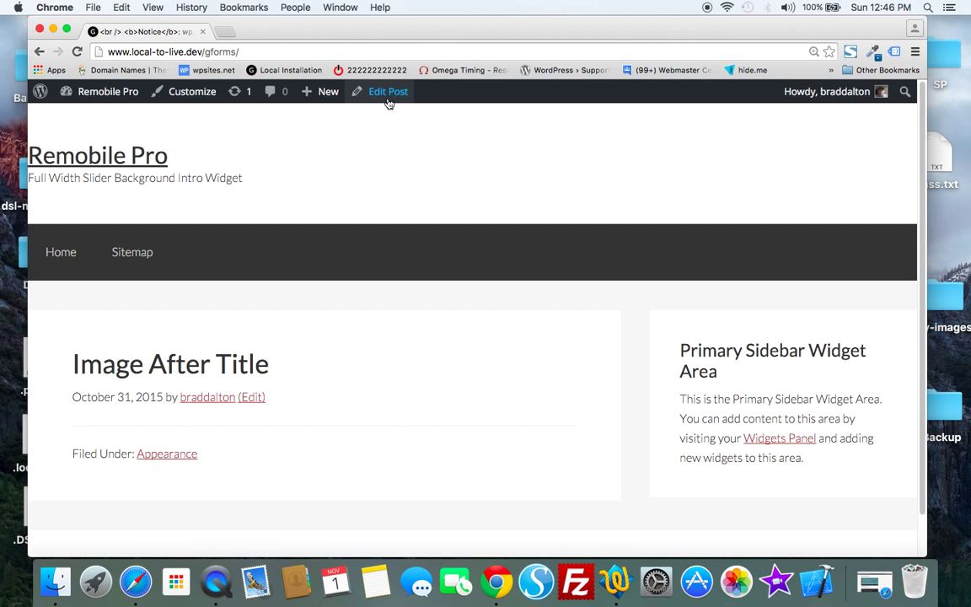
Set the laptop photo bg.jpg as the Image After Title post's featured image.
left_click(388, 95)
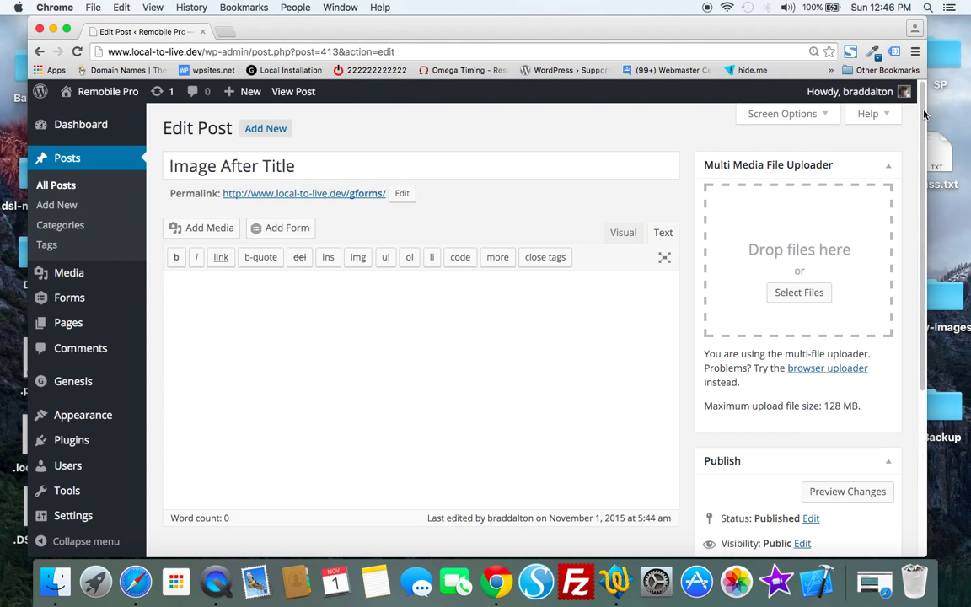
scroll(925, 228, "down", 3)
scroll(925, 227, "down", 3)
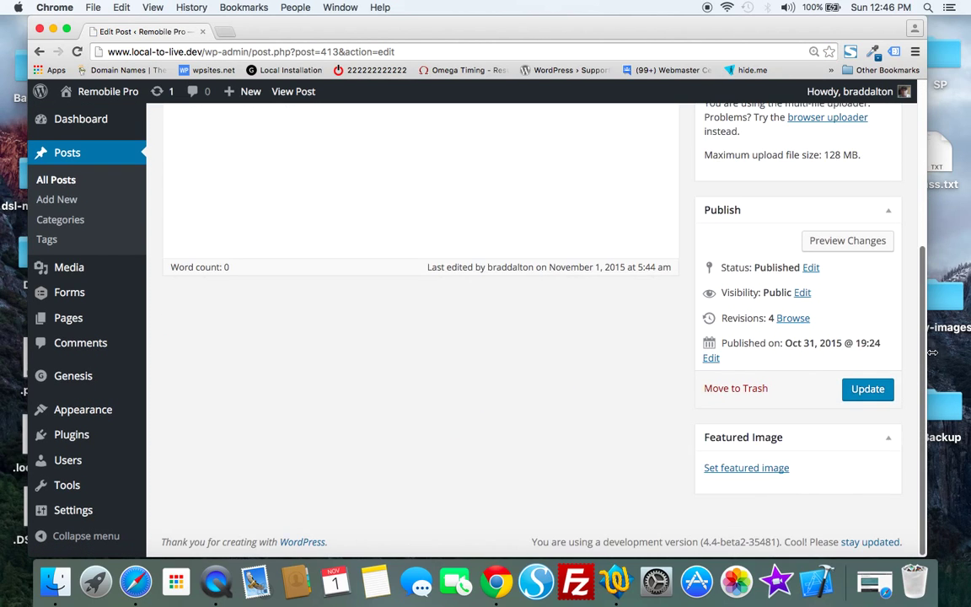
left_click(743, 467)
left_click(408, 268)
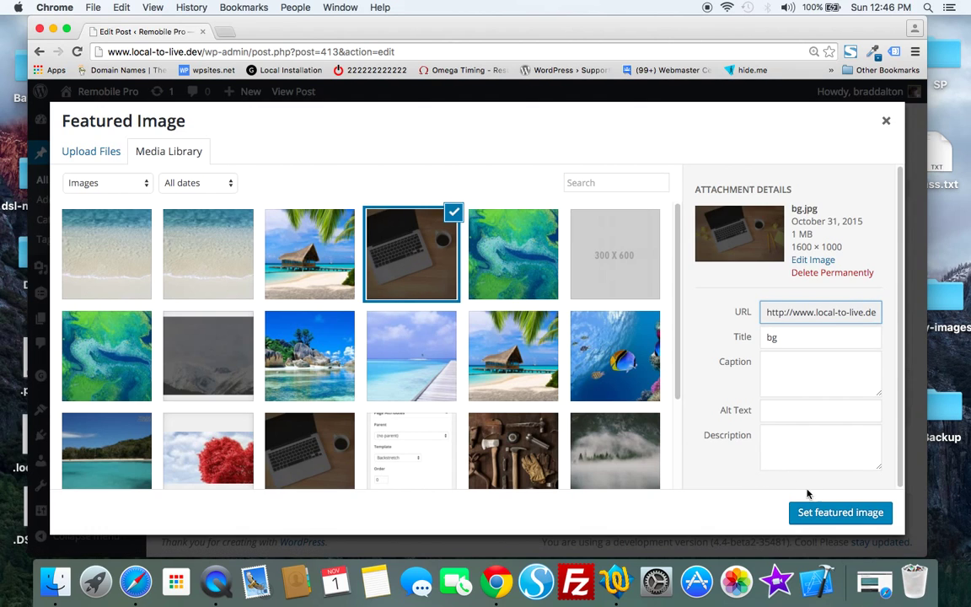
left_click(840, 514)
Update the post and view it, with the laptop image beneath the title.
left_click(869, 390)
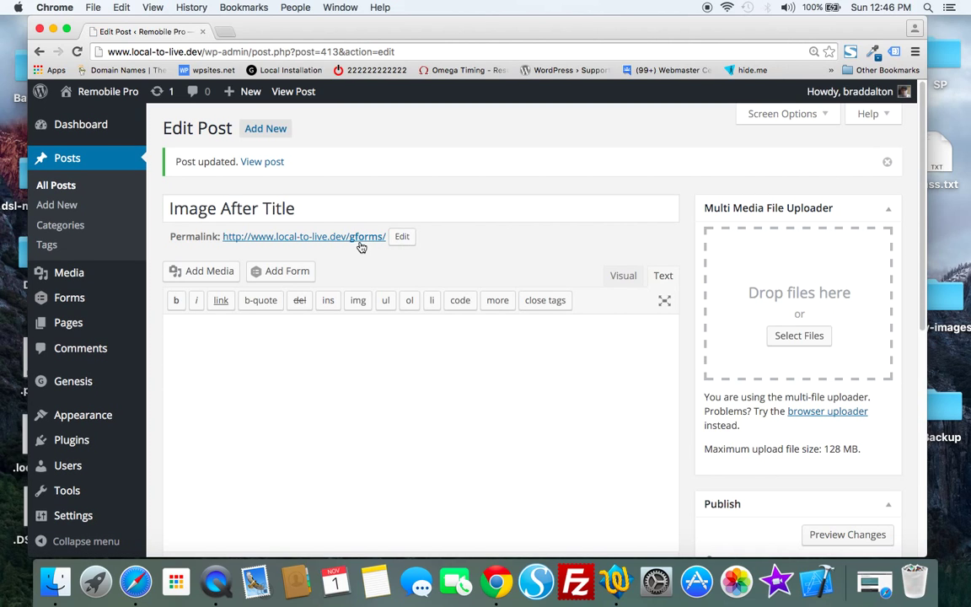
left_click(345, 239)
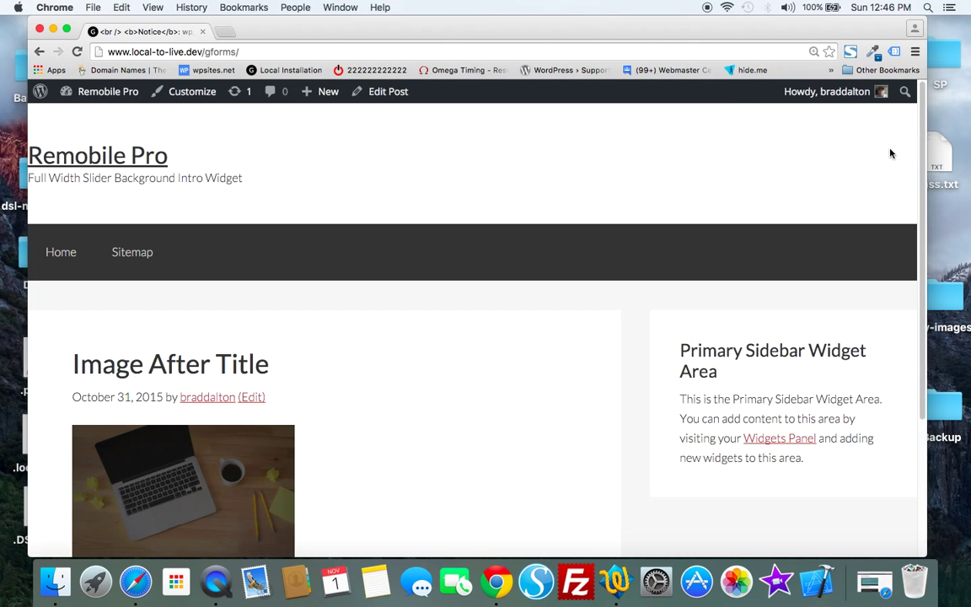
scroll(931, 179, "down", 2)
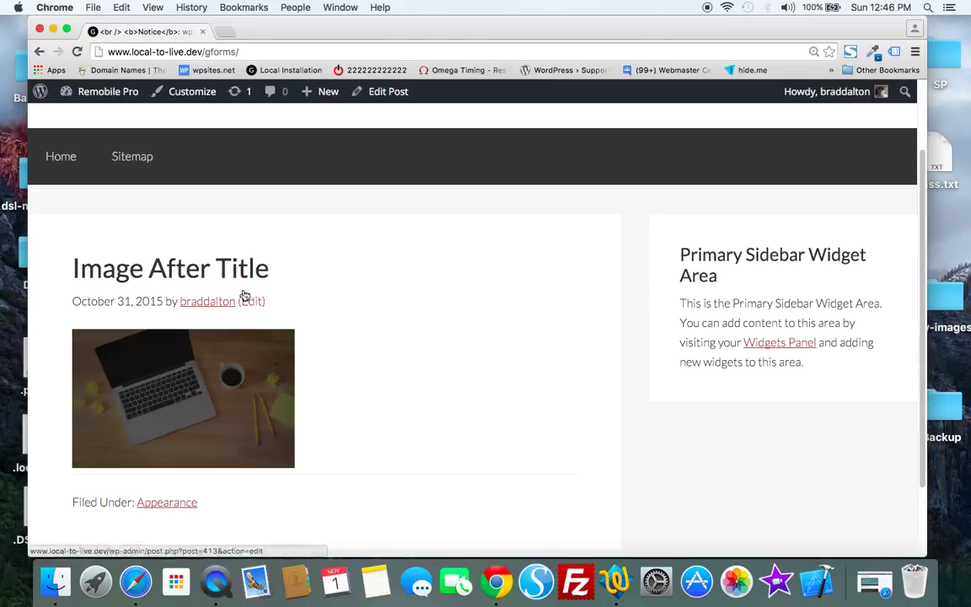
mouse_move(108, 91)
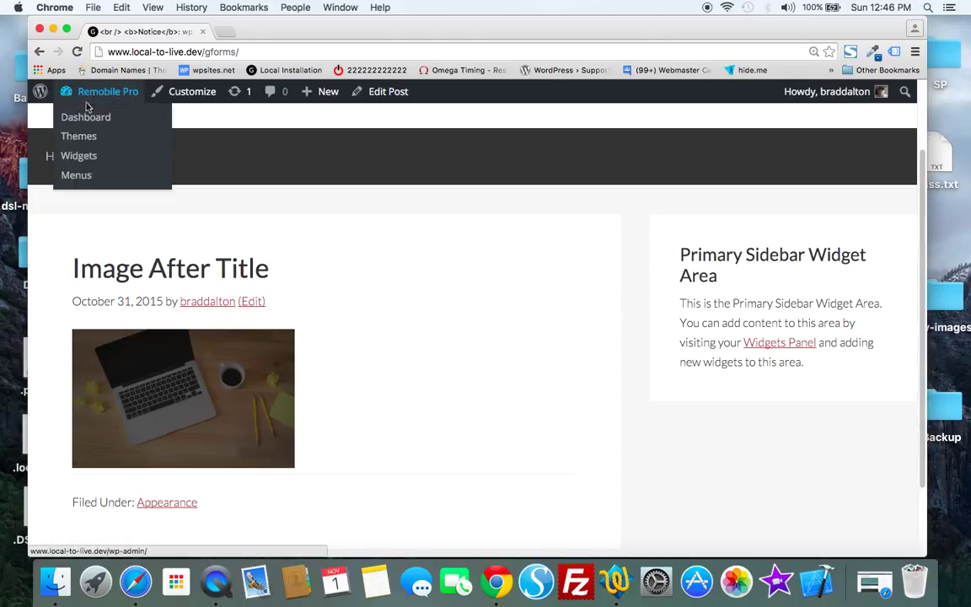
In Genesis Theme Settings, change Image Size from medium to large (1024 × 1024) and save.
left_click(84, 118)
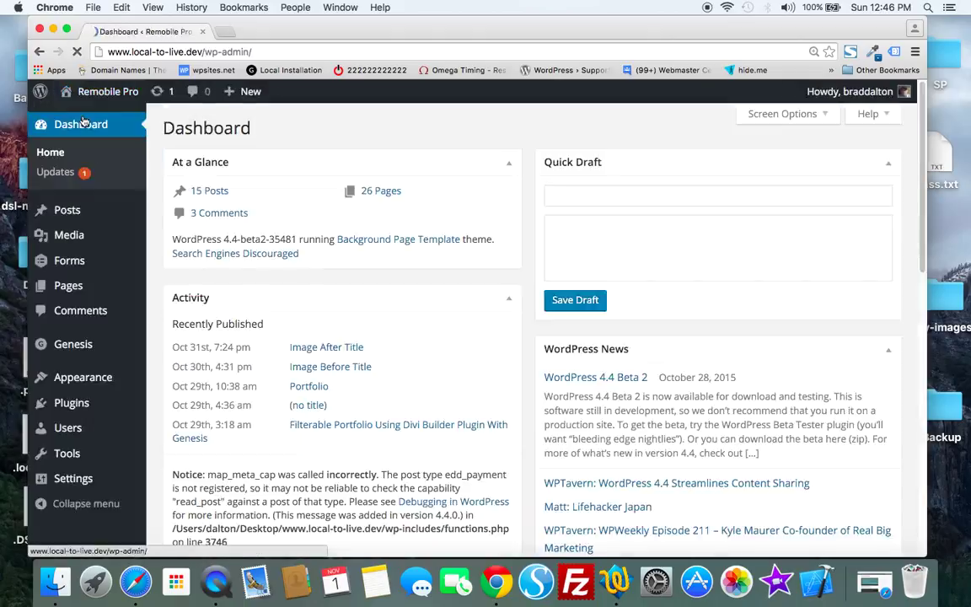
mouse_move(73, 344)
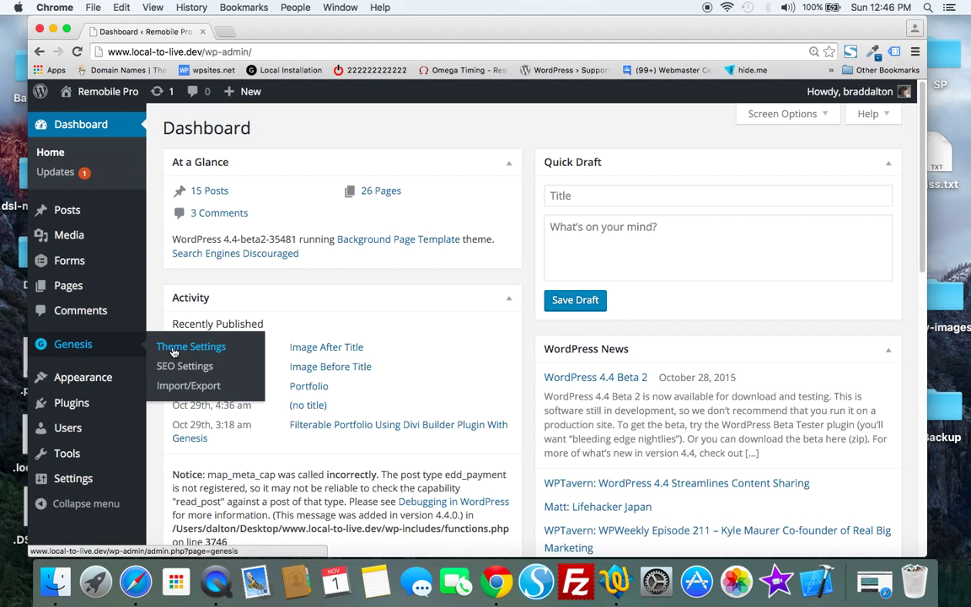
left_click(156, 344)
left_click_drag(922, 148, 909, 366)
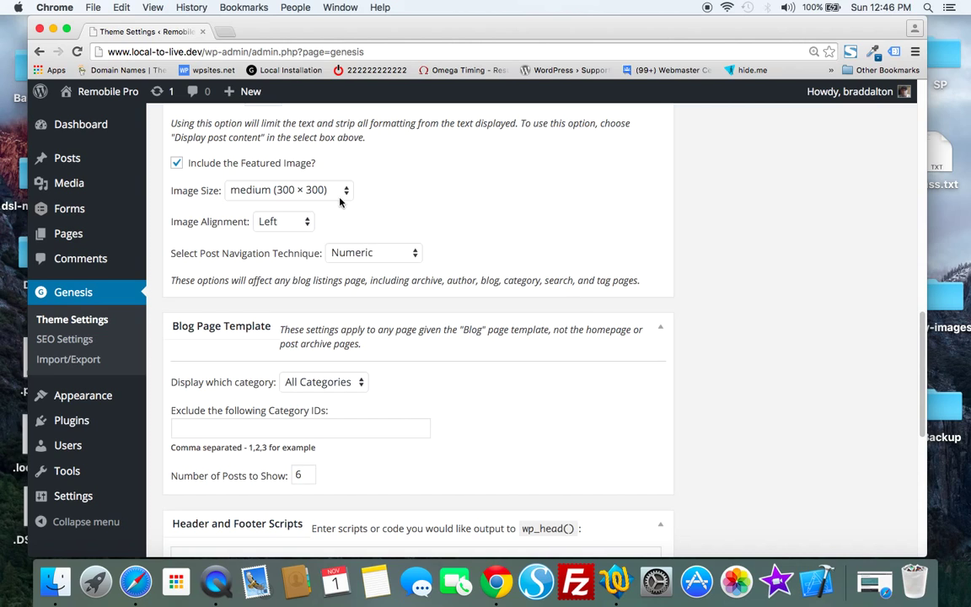
left_click(345, 190)
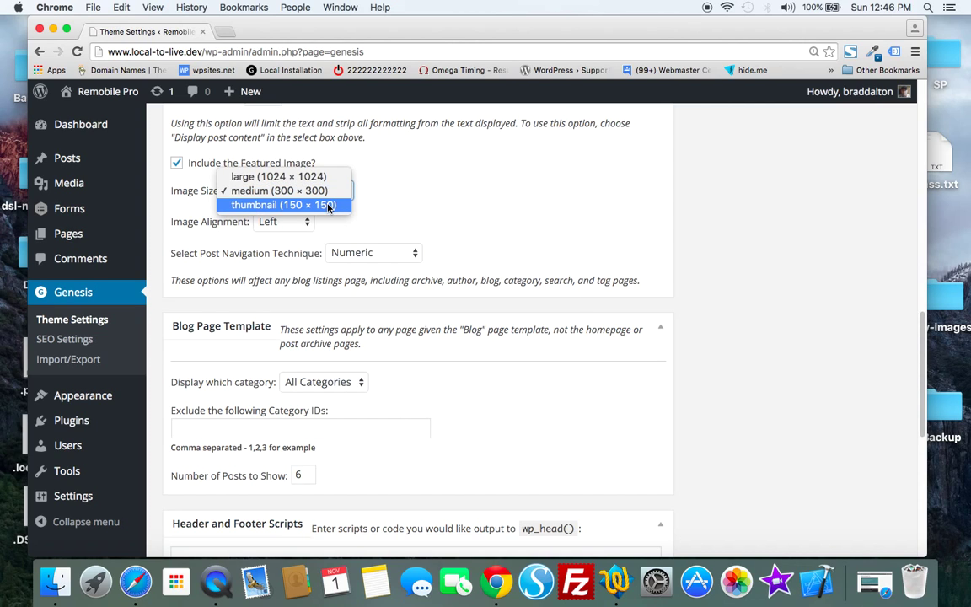
left_click(402, 171)
key("Up")
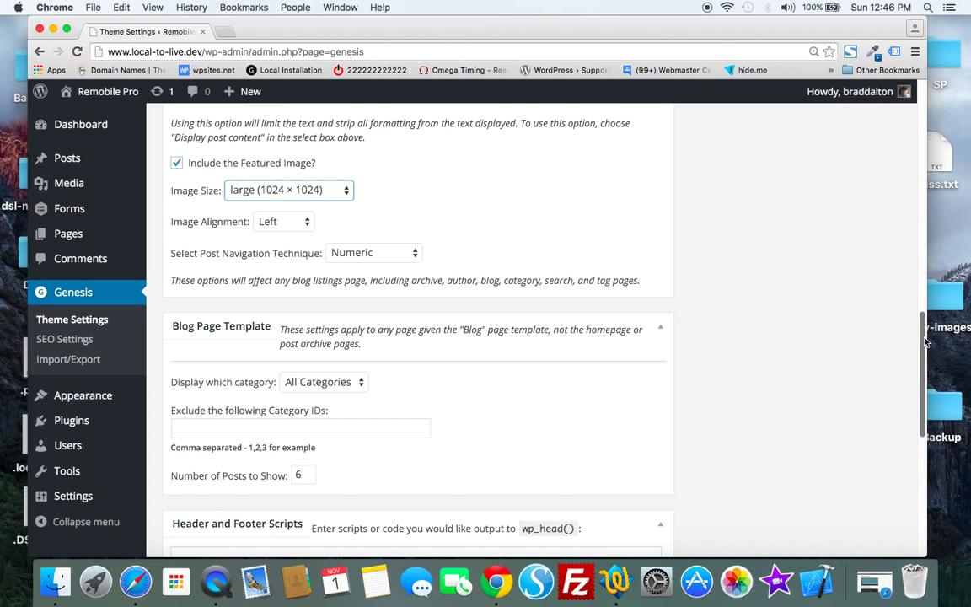
scroll(925, 341, "up", 15)
left_click(580, 131)
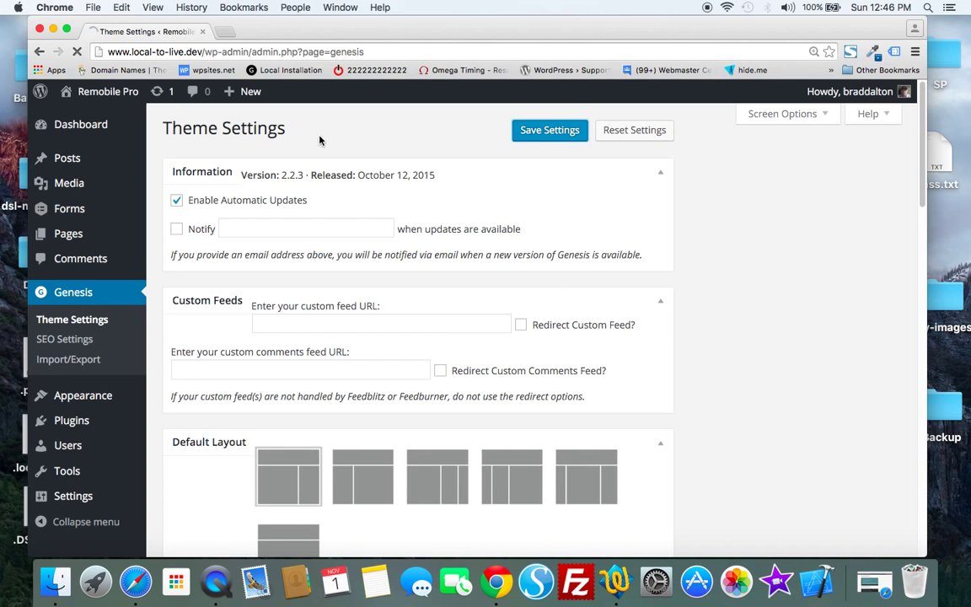
Check the Image After Title post's large laptop image on the front end, then return to Safari.
left_click(73, 119)
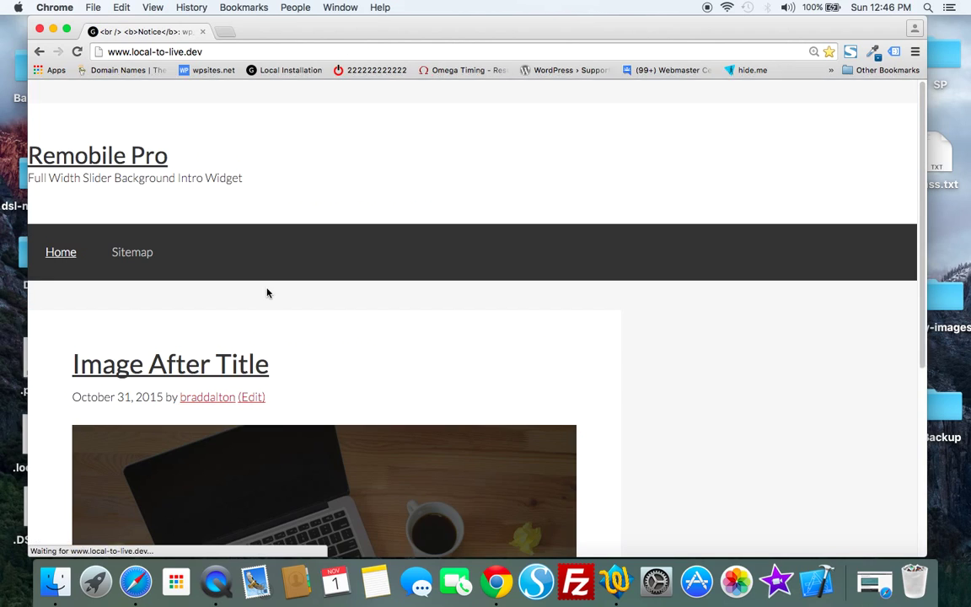
left_click(243, 362)
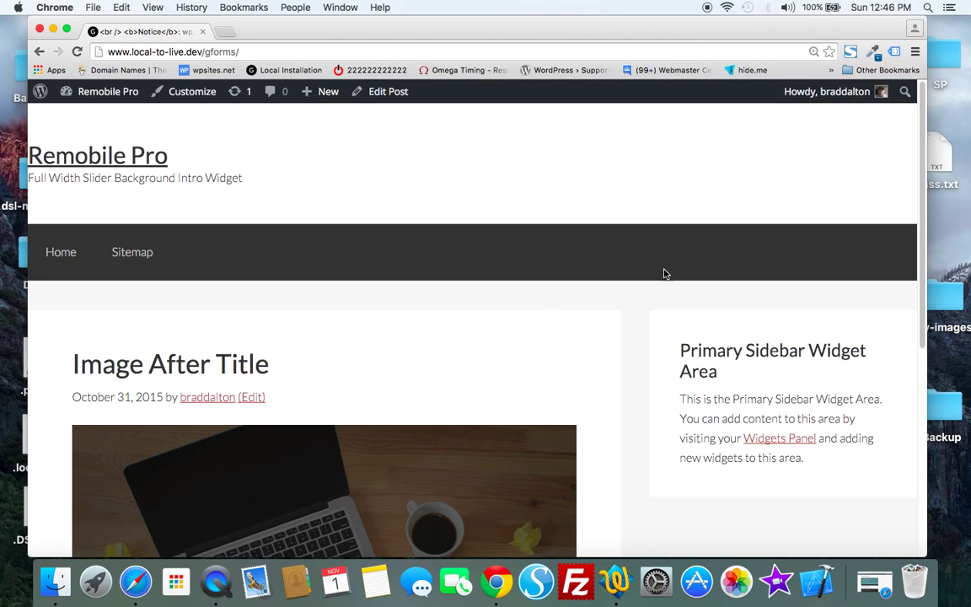
scroll(675, 303, "down", 5)
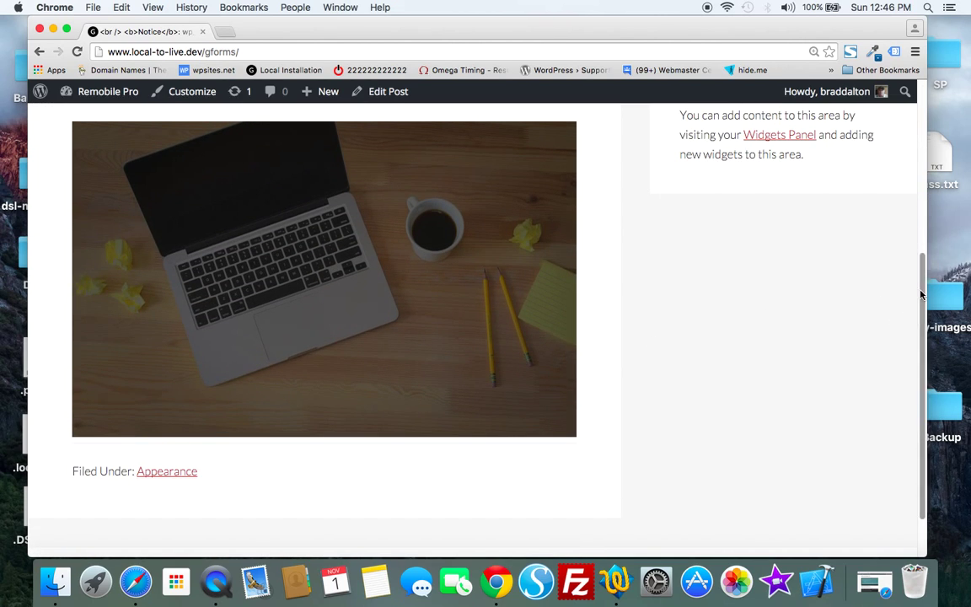
left_click_drag(921, 294, 833, 184)
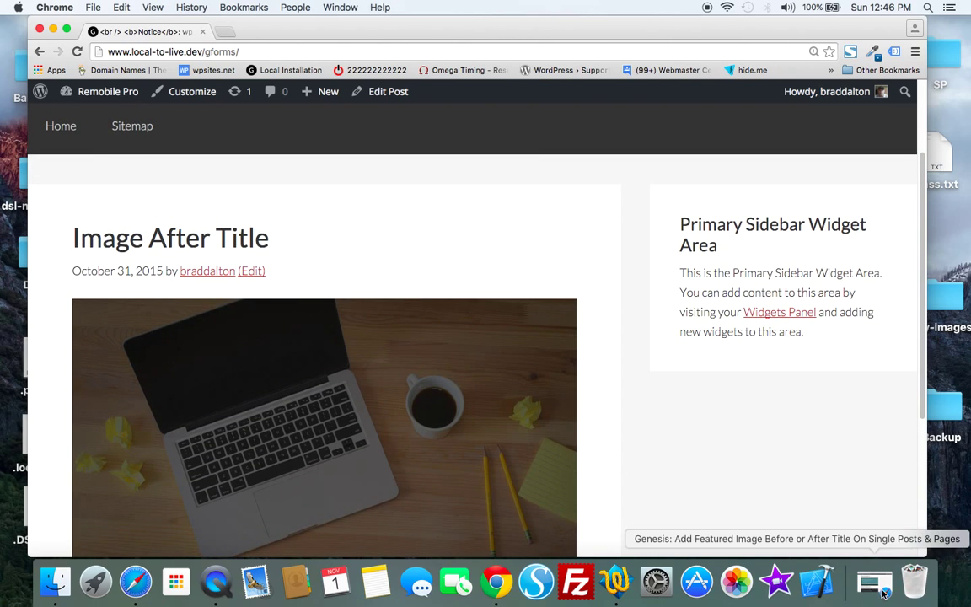
left_click(881, 590)
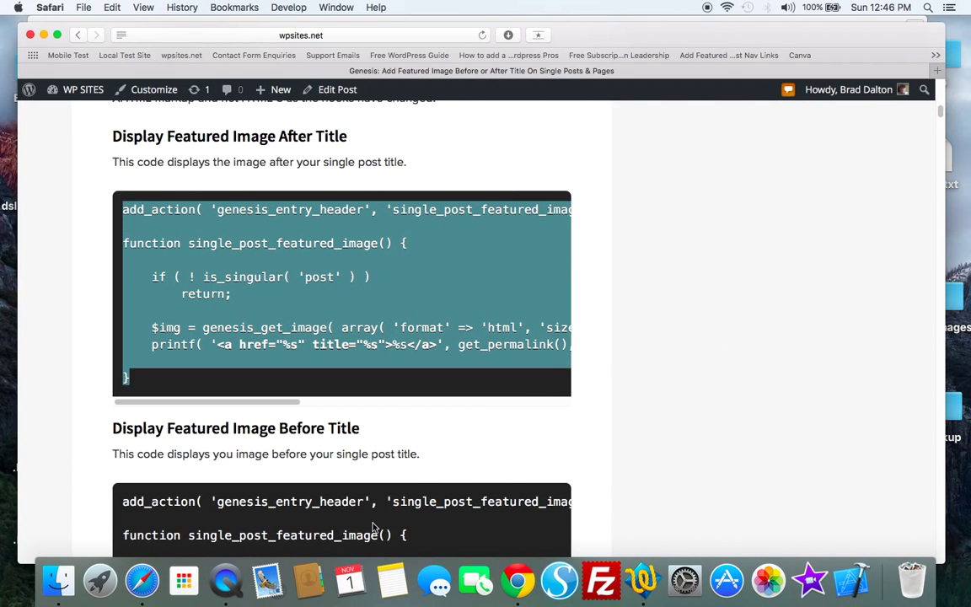
Minimise the tutorial and reopen functions.php from the theme folder.
left_click(43, 34)
left_click(56, 582)
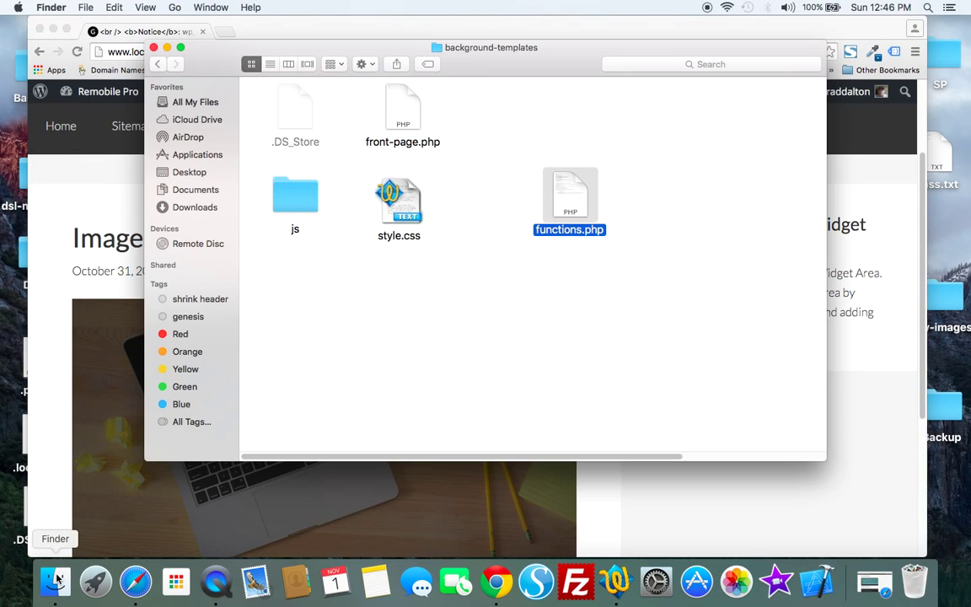
double_click(562, 213)
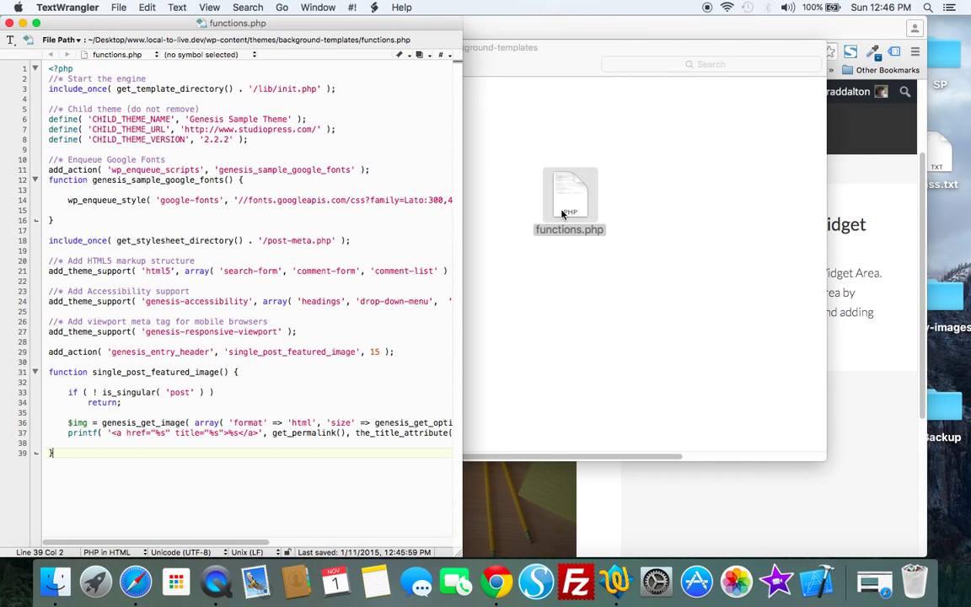
Change the line 29 hook priority from 15 to 5 and save functions.php.
left_click(375, 352)
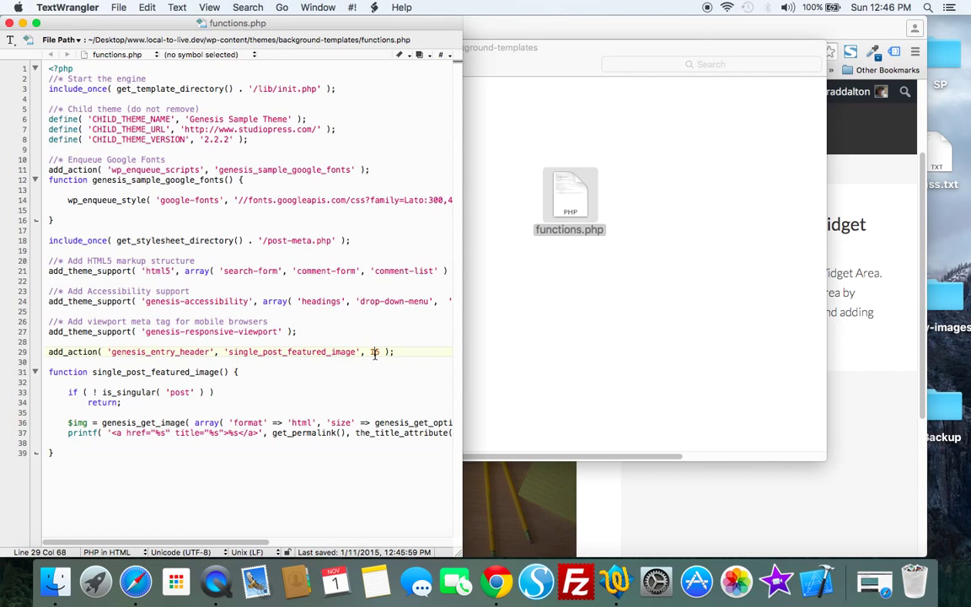
key("BackSpace")
key("Delete")
type("5")
left_click(9, 23)
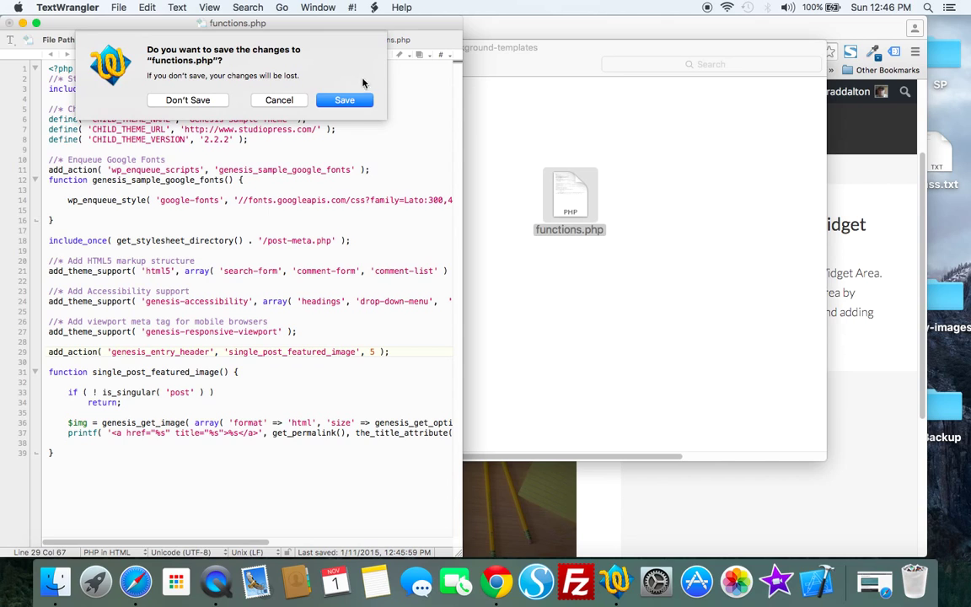
left_click(336, 97)
Reload the Image After Title post to confirm the featured image sits above the heading.
left_click(691, 501)
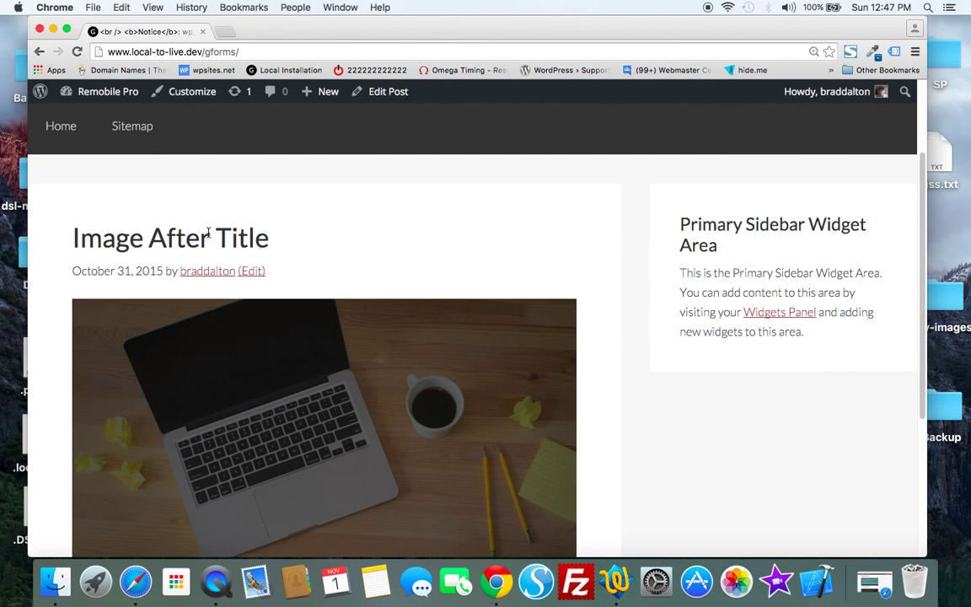
left_click(77, 52)
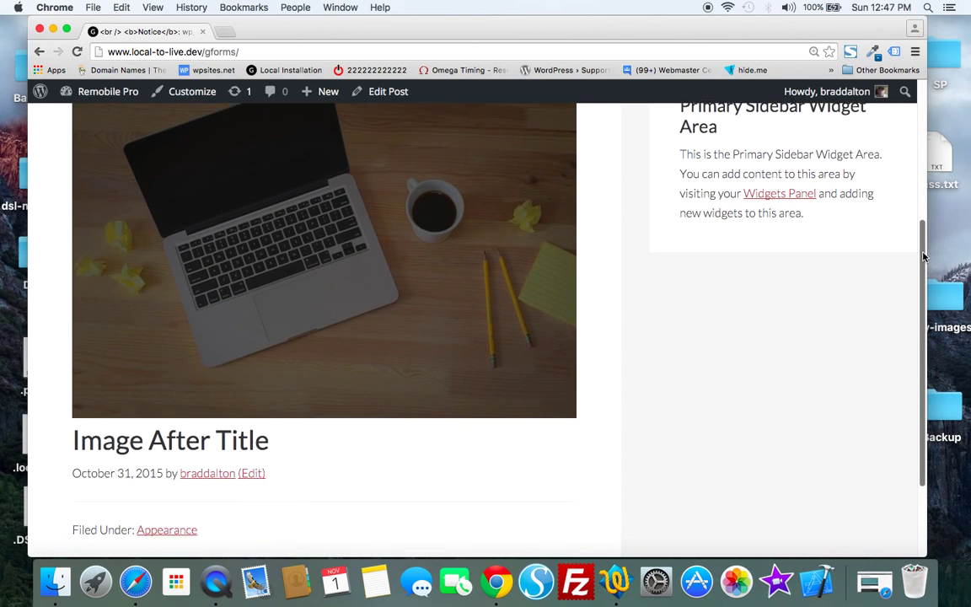
left_click_drag(924, 209, 926, 265)
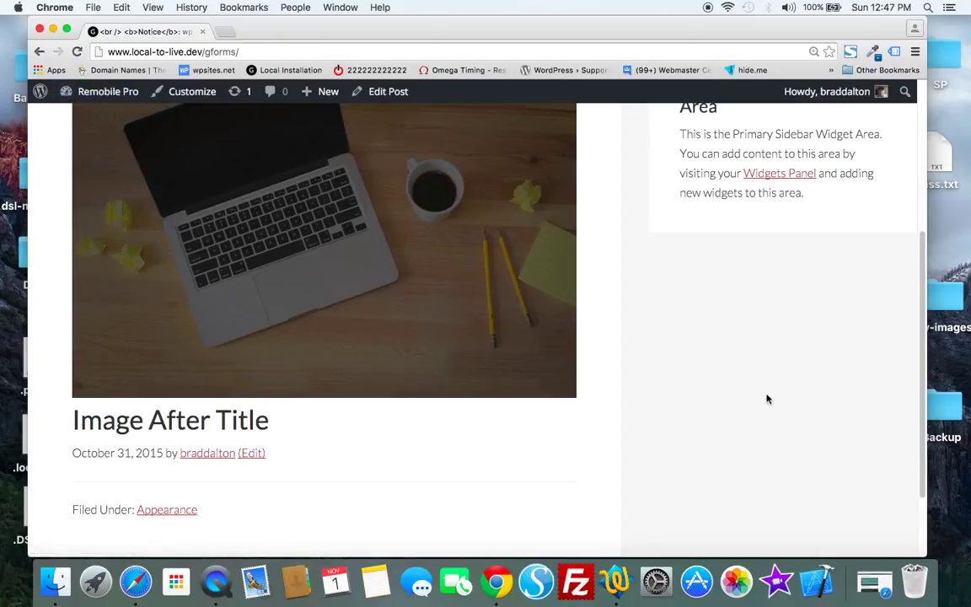
Replace genesis_get_option( 'image_size' ) on line 36 with 'full' and save functions.php.
left_click(55, 582)
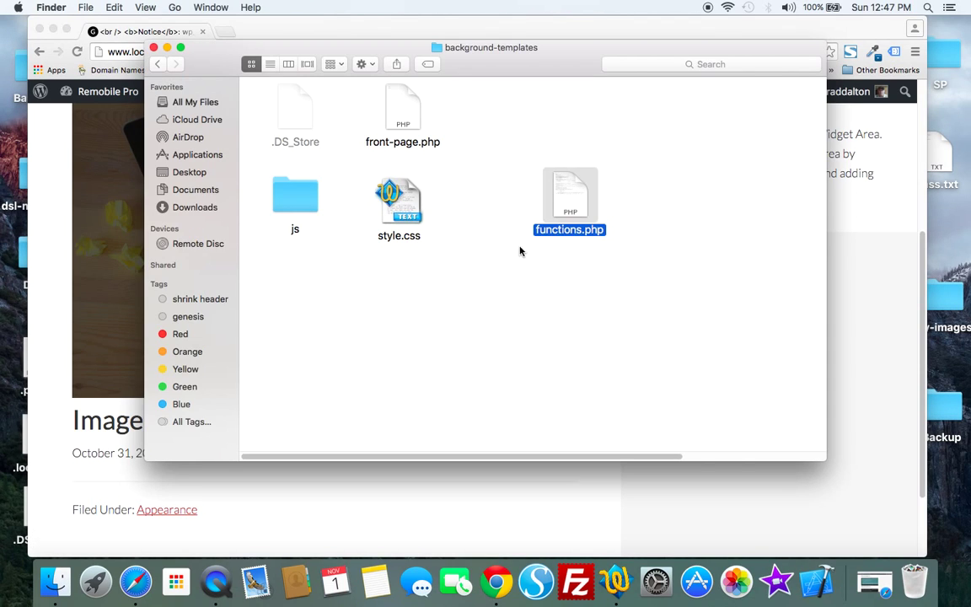
double_click(568, 211)
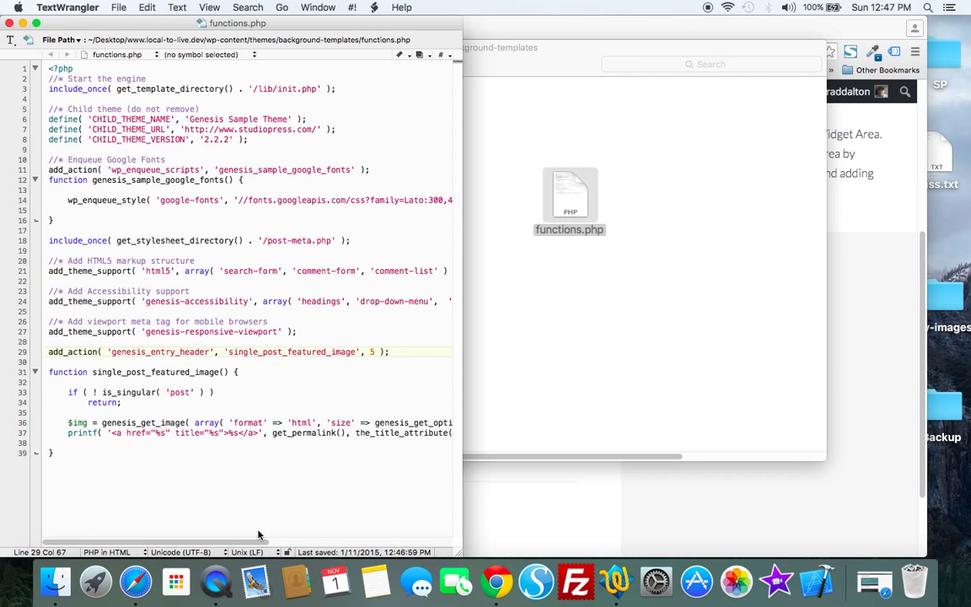
left_click_drag(245, 543, 316, 546)
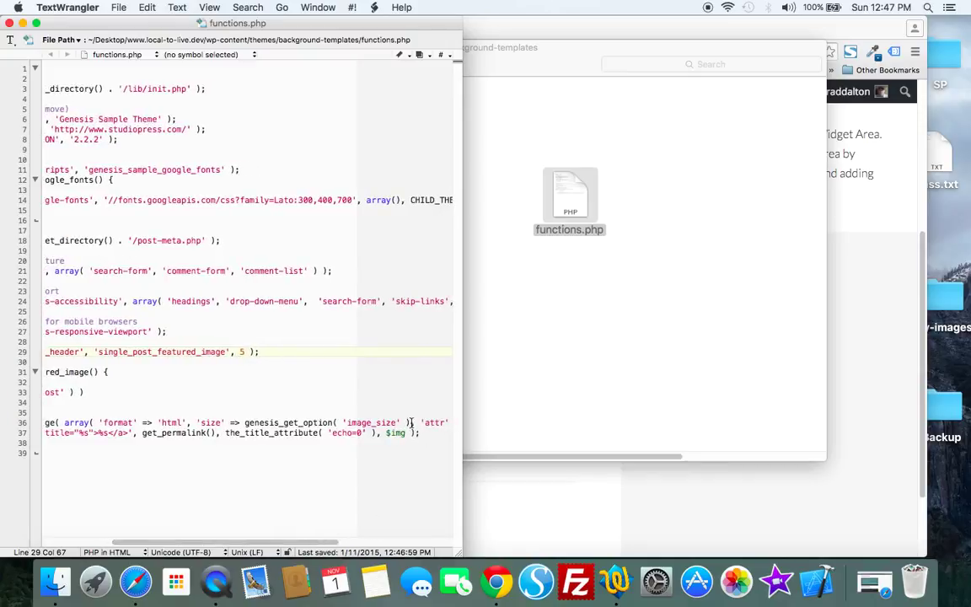
left_click_drag(410, 422, 245, 422)
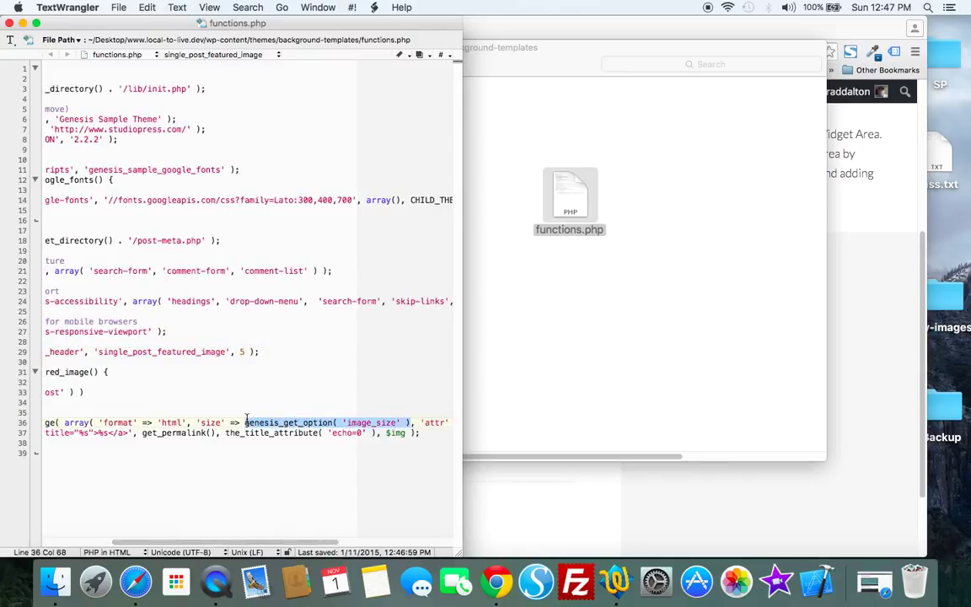
type("'")
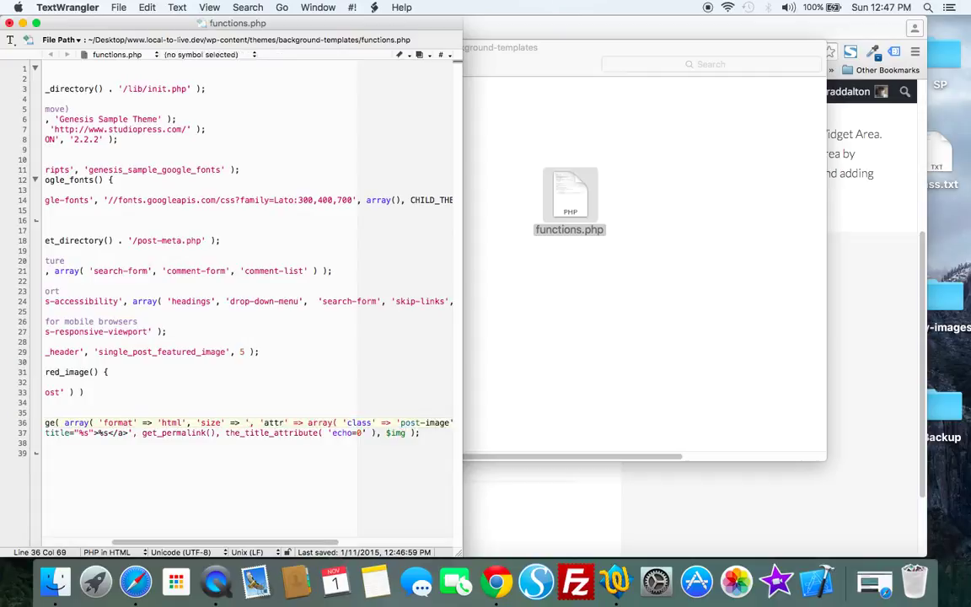
type("full")
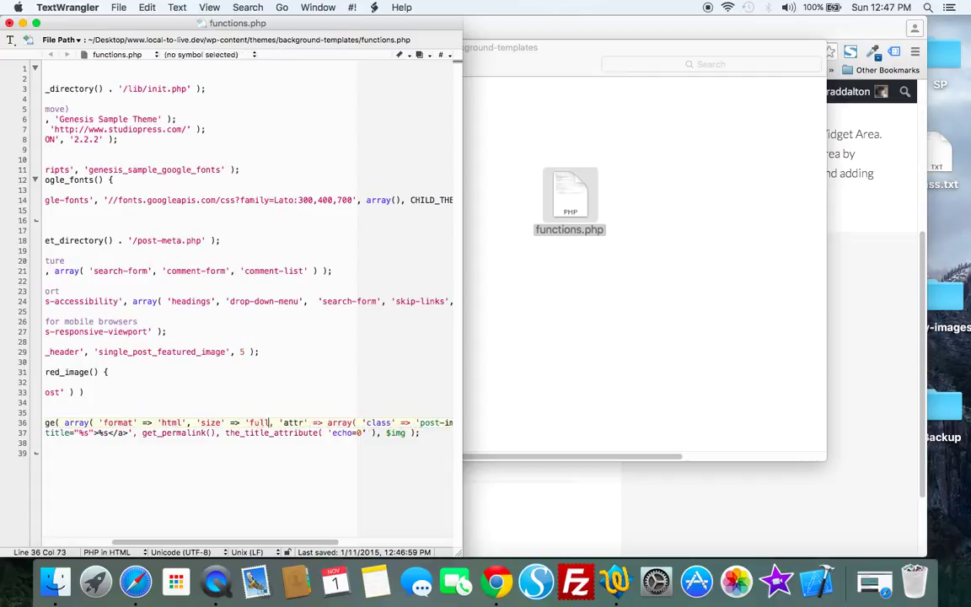
type("'")
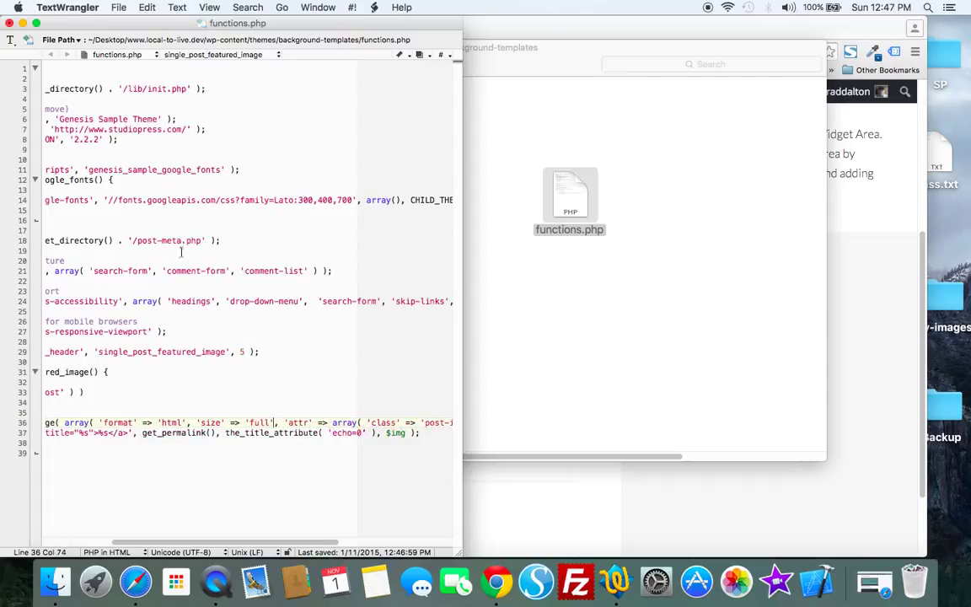
left_click(9, 23)
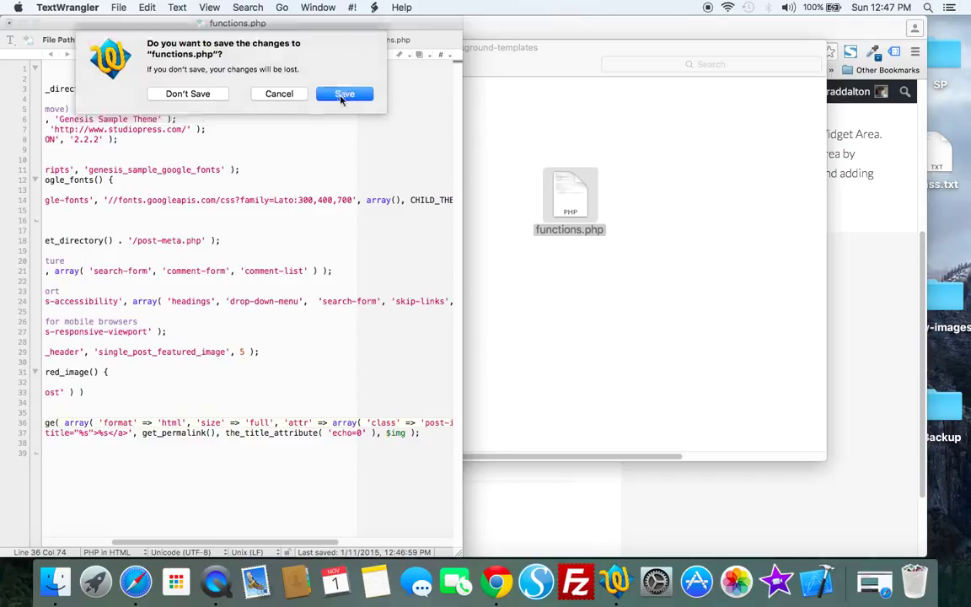
left_click(341, 100)
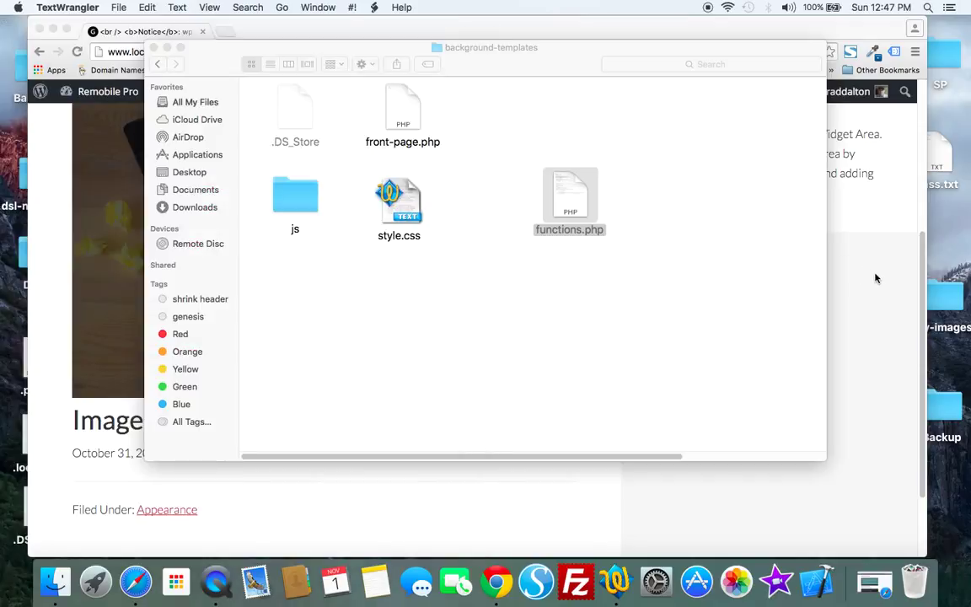
Reload the post, then go to Genesis Theme Settings from the dashboard.
left_click(875, 278)
left_click(77, 52)
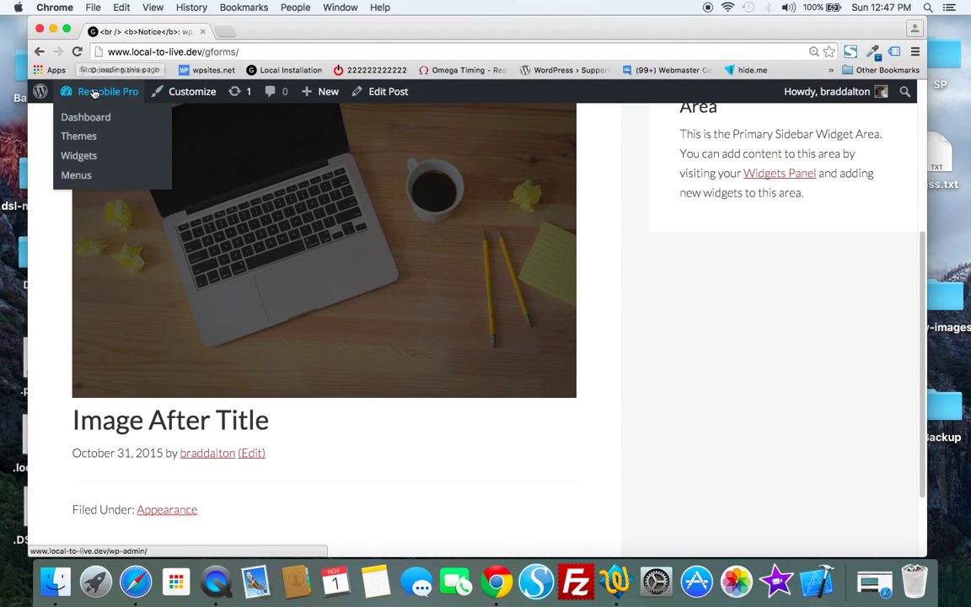
left_click(77, 115)
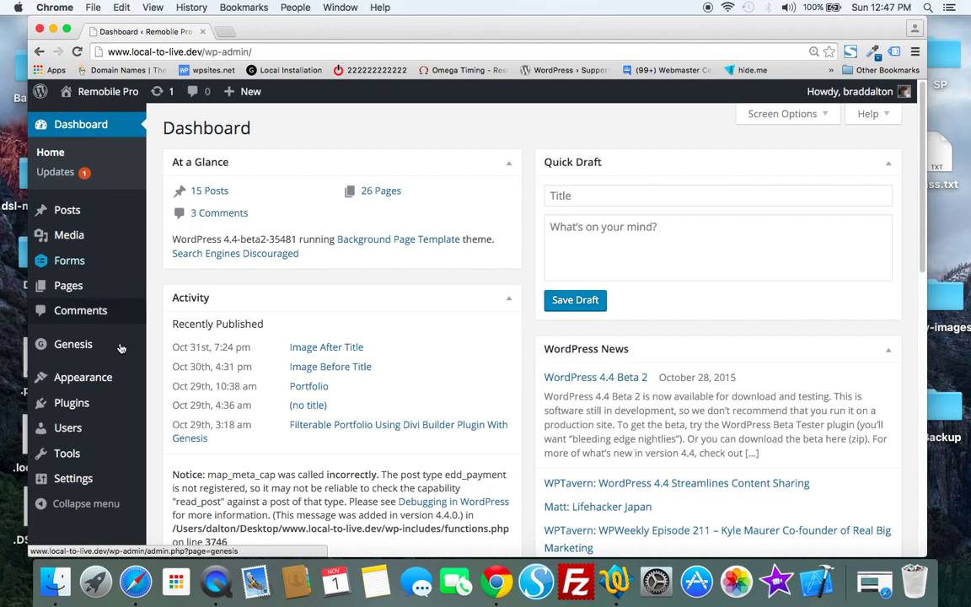
mouse_move(73, 344)
left_click(160, 345)
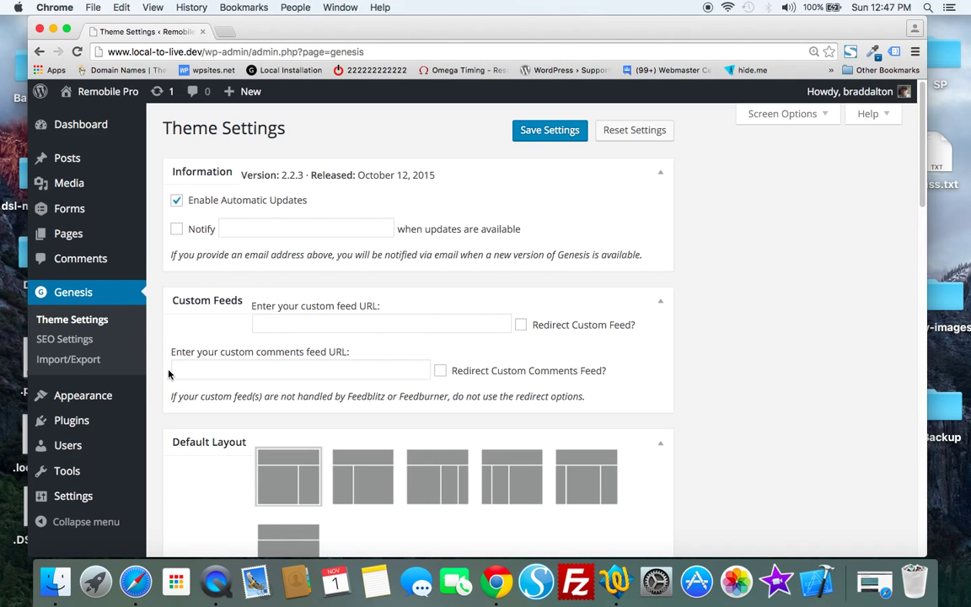
Set the Genesis Image Size to medium and save the theme settings.
left_click_drag(923, 181, 923, 346)
left_click(345, 359)
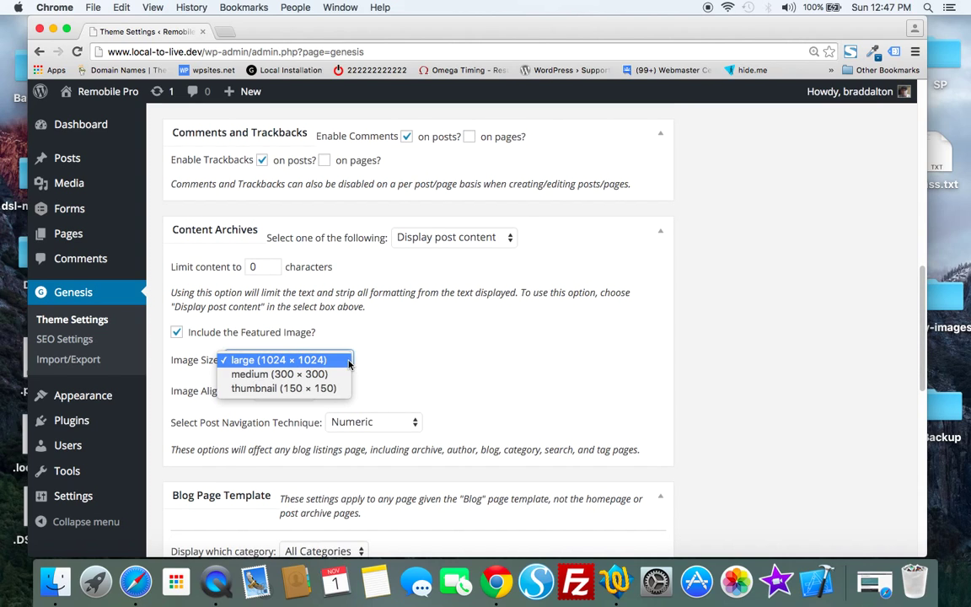
left_click(323, 379)
scroll(590, 253, "up", 15)
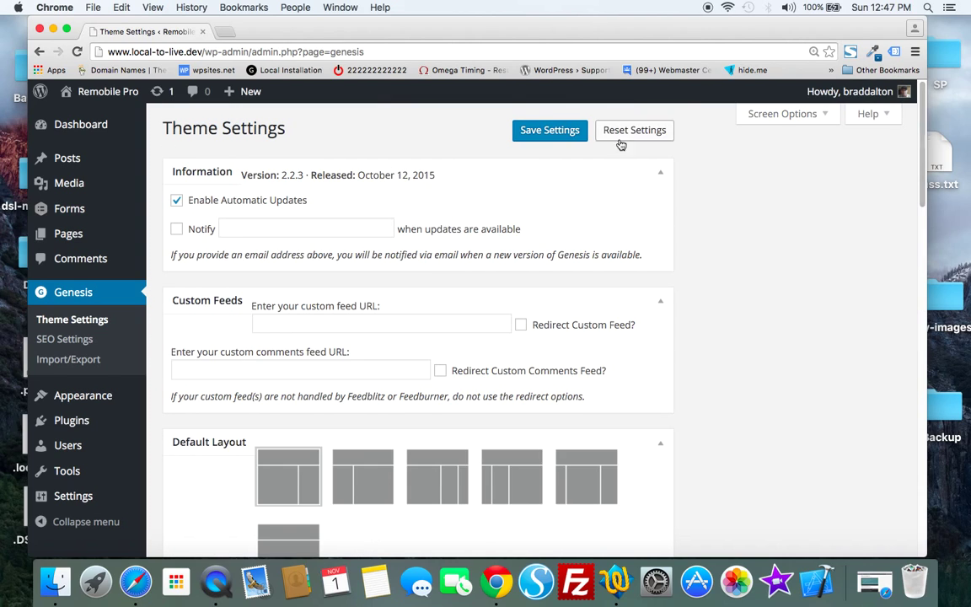
left_click(552, 132)
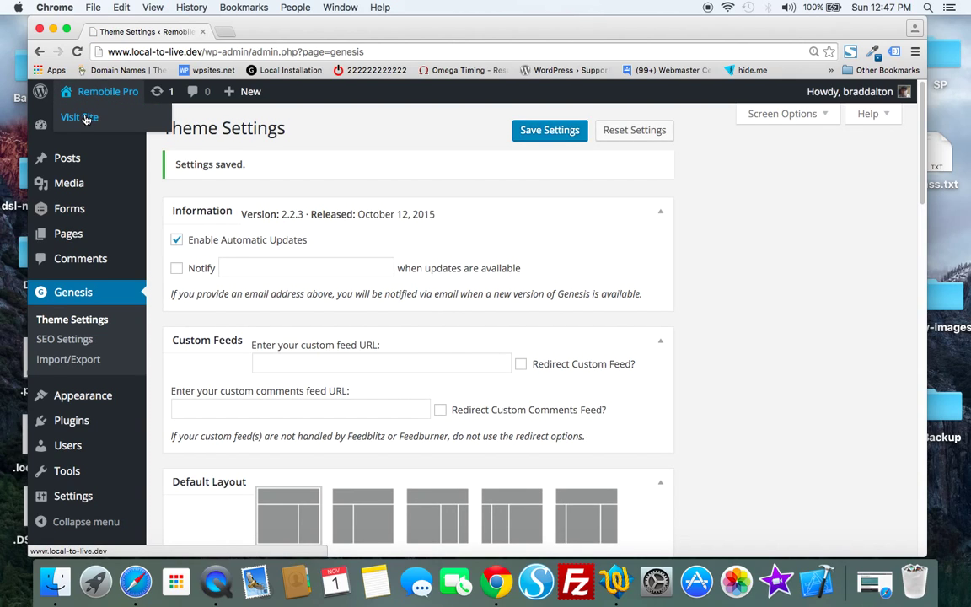
View the Image After Title post with its wider laptop image above the title.
left_click(80, 117)
left_click(232, 364)
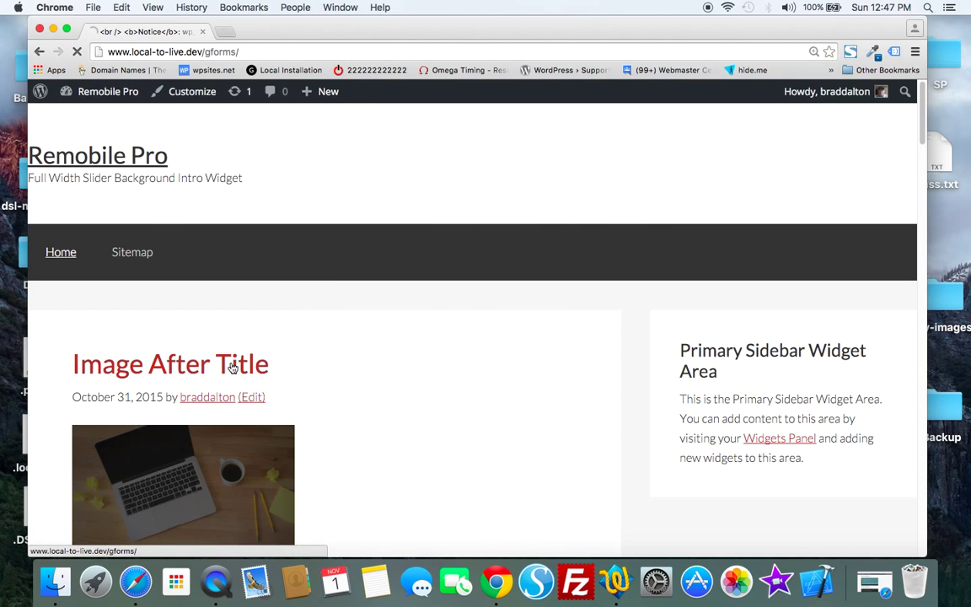
scroll(936, 211, "down", 5)
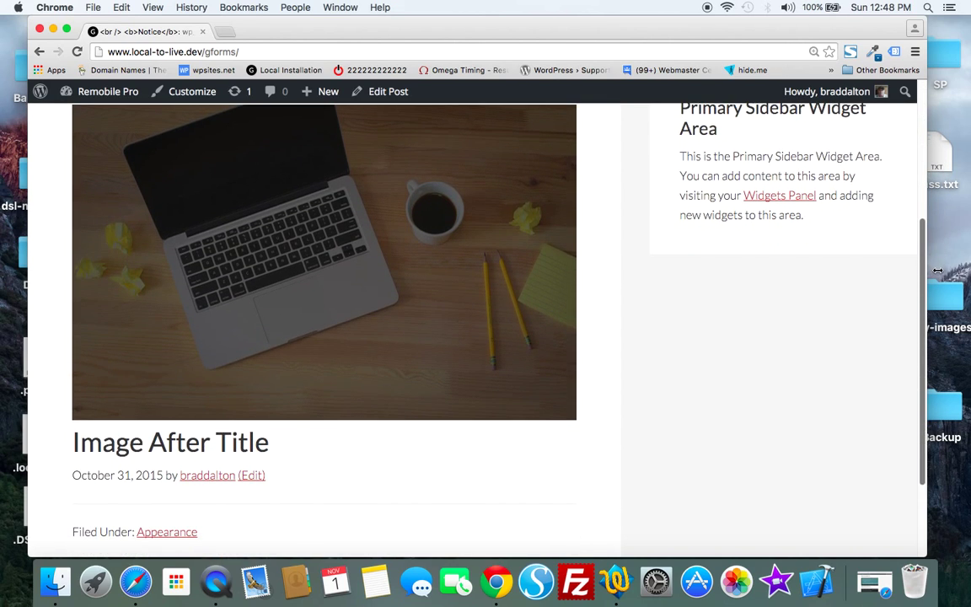
Reopen functions.php and replace 'full' with 'thumbnail' as the featured image size on line 36.
left_click(56, 580)
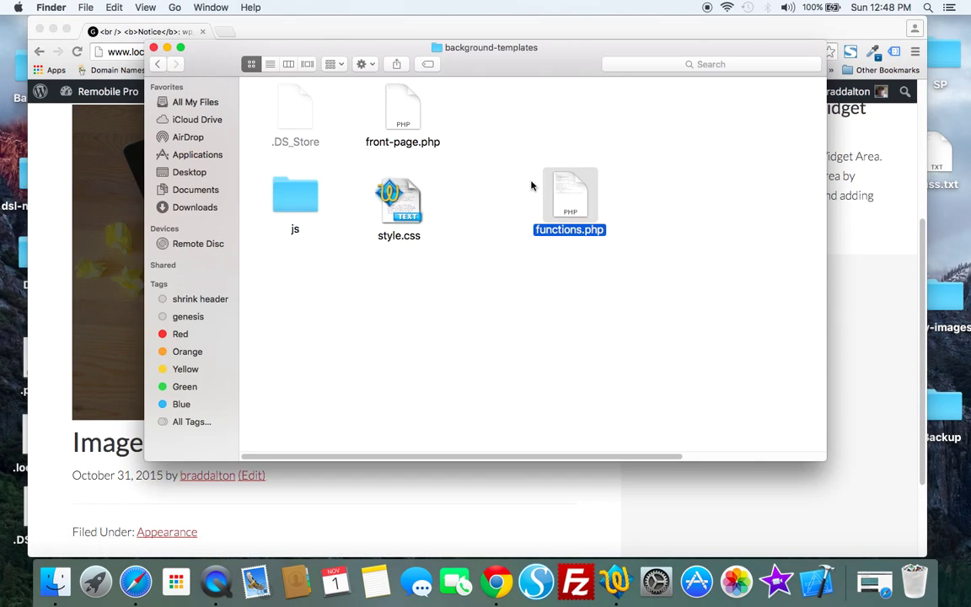
double_click(552, 199)
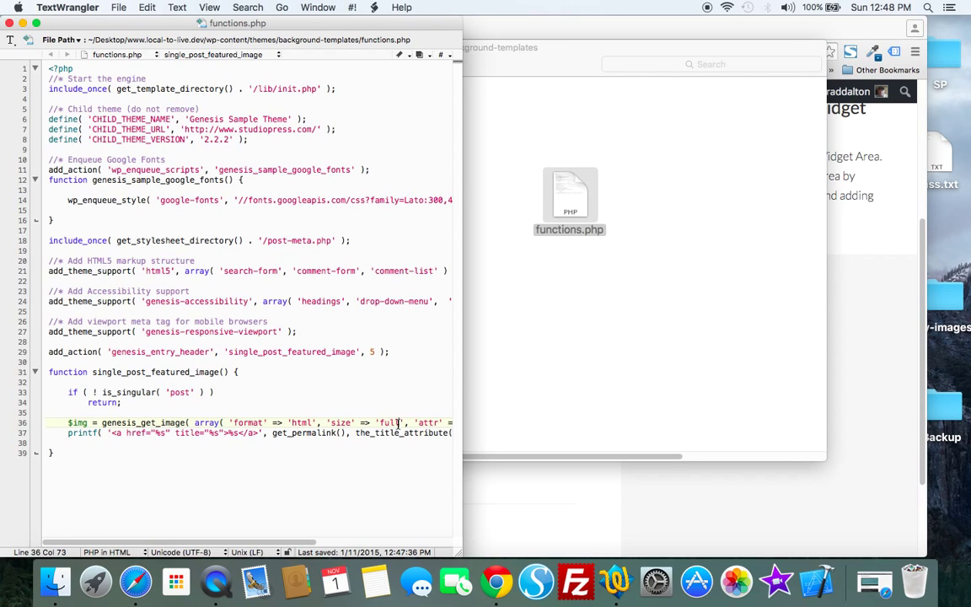
key("BackSpace")
key("Left")
key("Delete")
key("BackSpace")
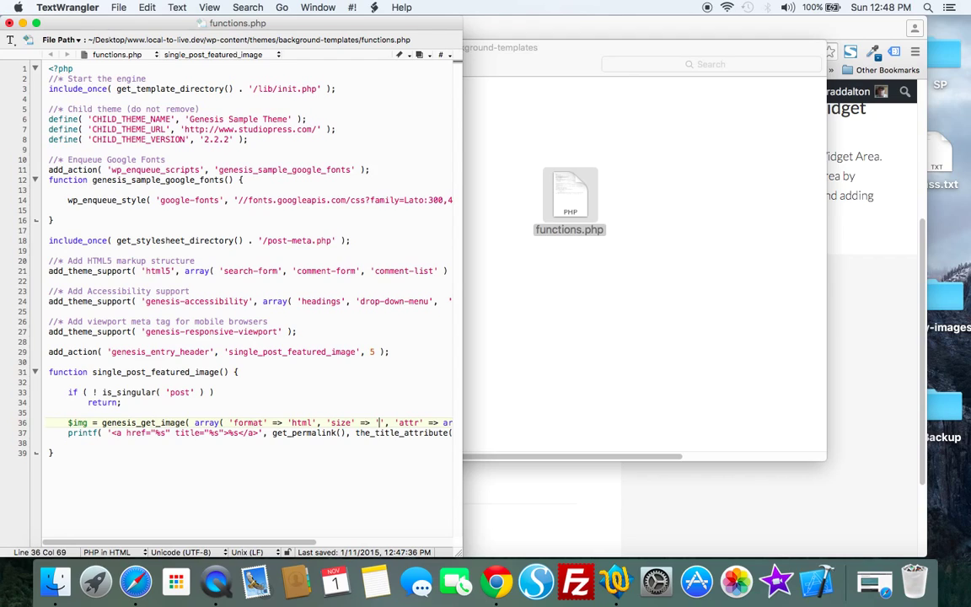
key("BackSpace")
type("thumbnail")
Save functions.php on closing, then reload the post in Chrome to see the thumbnail image.
left_click(9, 22)
left_click(343, 100)
left_click(910, 390)
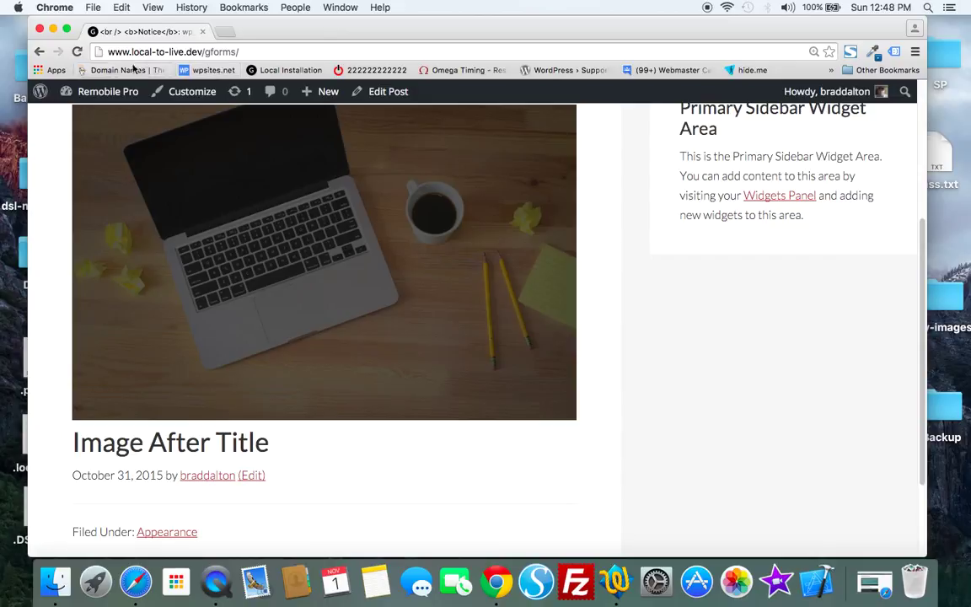
left_click(77, 52)
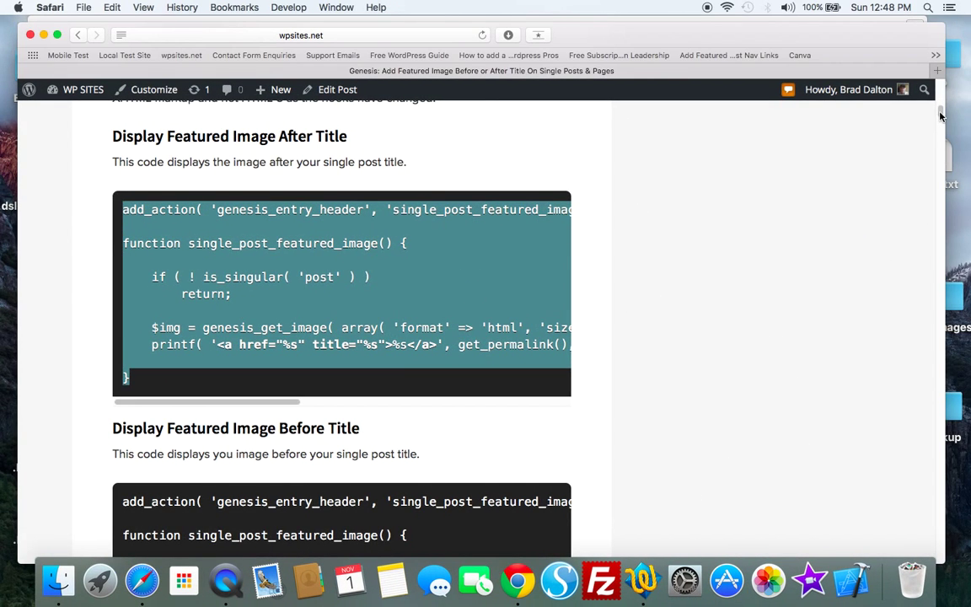
Scroll the wpsites.net tutorial up to its 'Add Featured Image Before or After Title' heading.
scroll(939, 105, "up", 5)
scroll(939, 105, "up", 3)
scroll(939, 105, "up", 3)
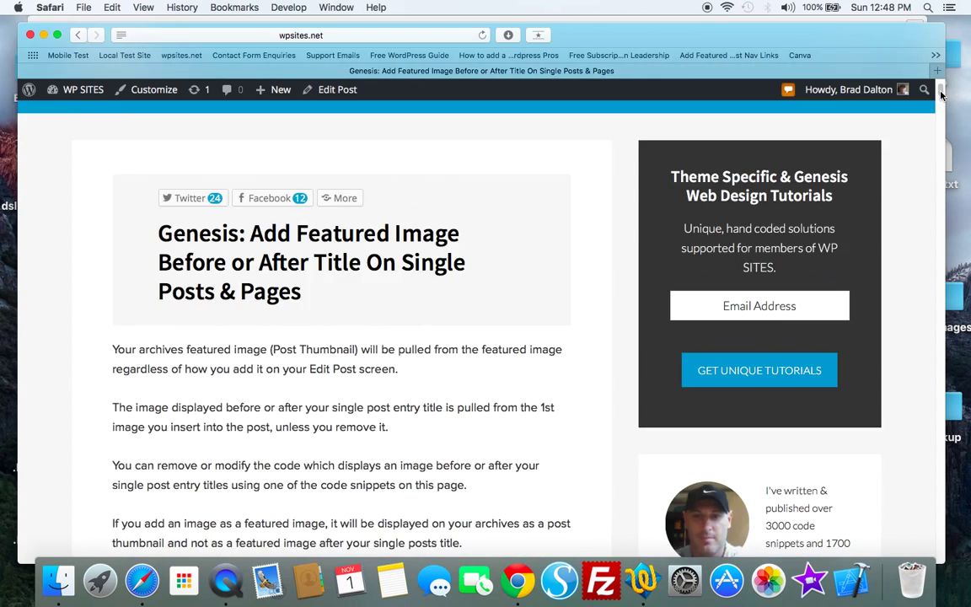
scroll(939, 105, "up", 3)
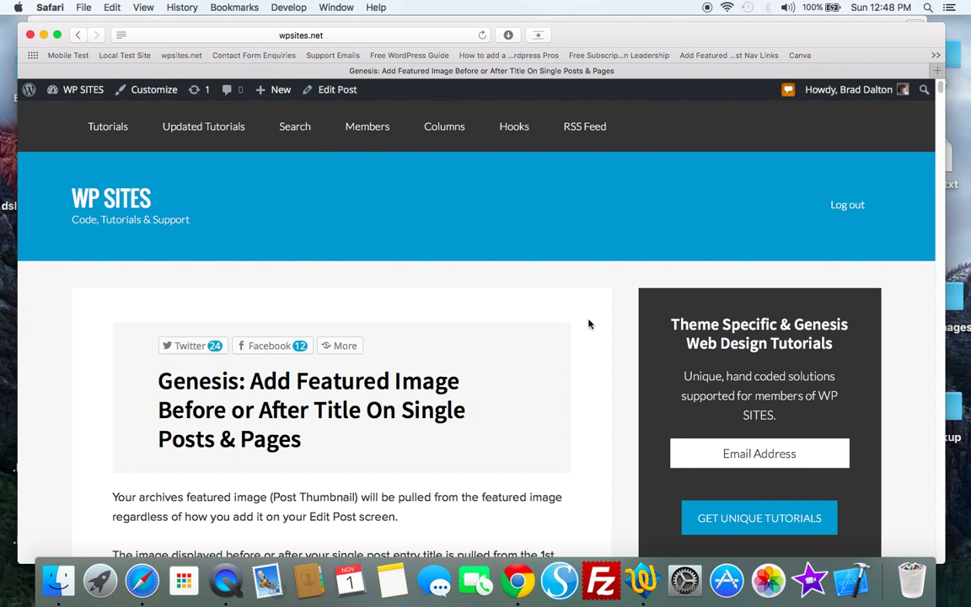